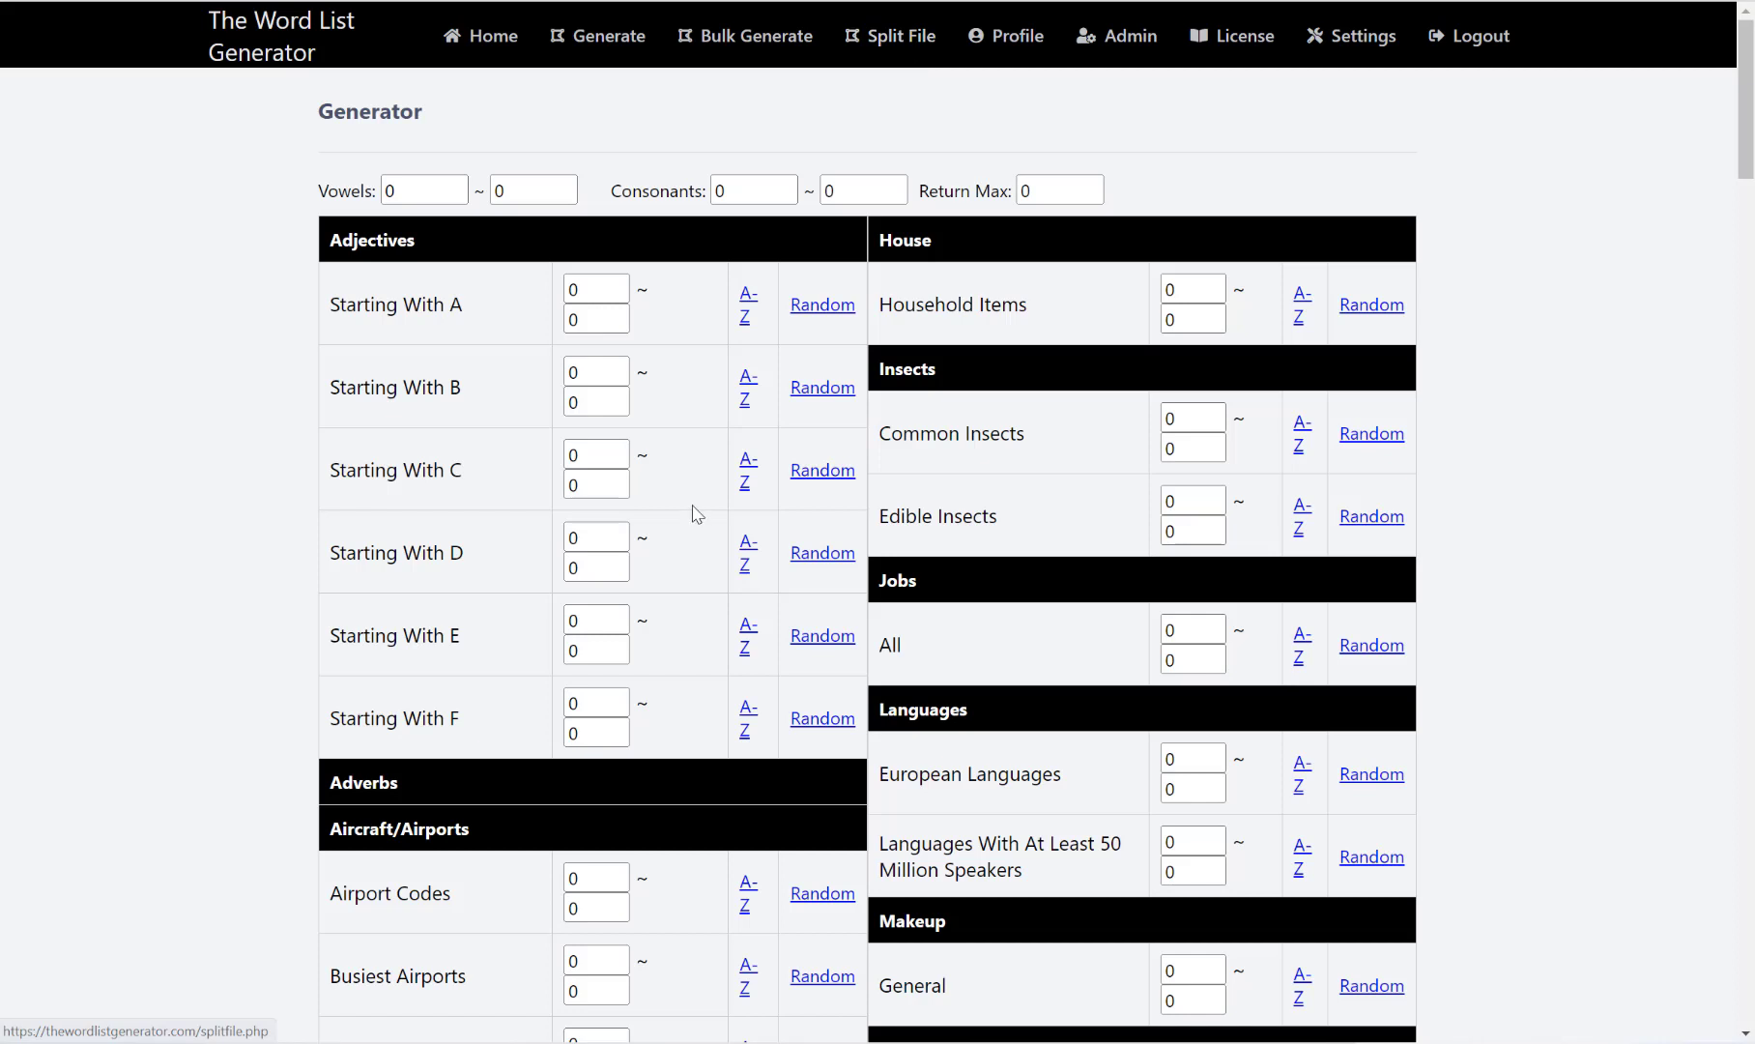
# Download the A–Z Animals - General list capped at 1000 words and show it in Downloads
pyautogui.moveTo(1059, 189)
pyautogui.moveTo(1051, 189); pyautogui.dragTo(972, 183)
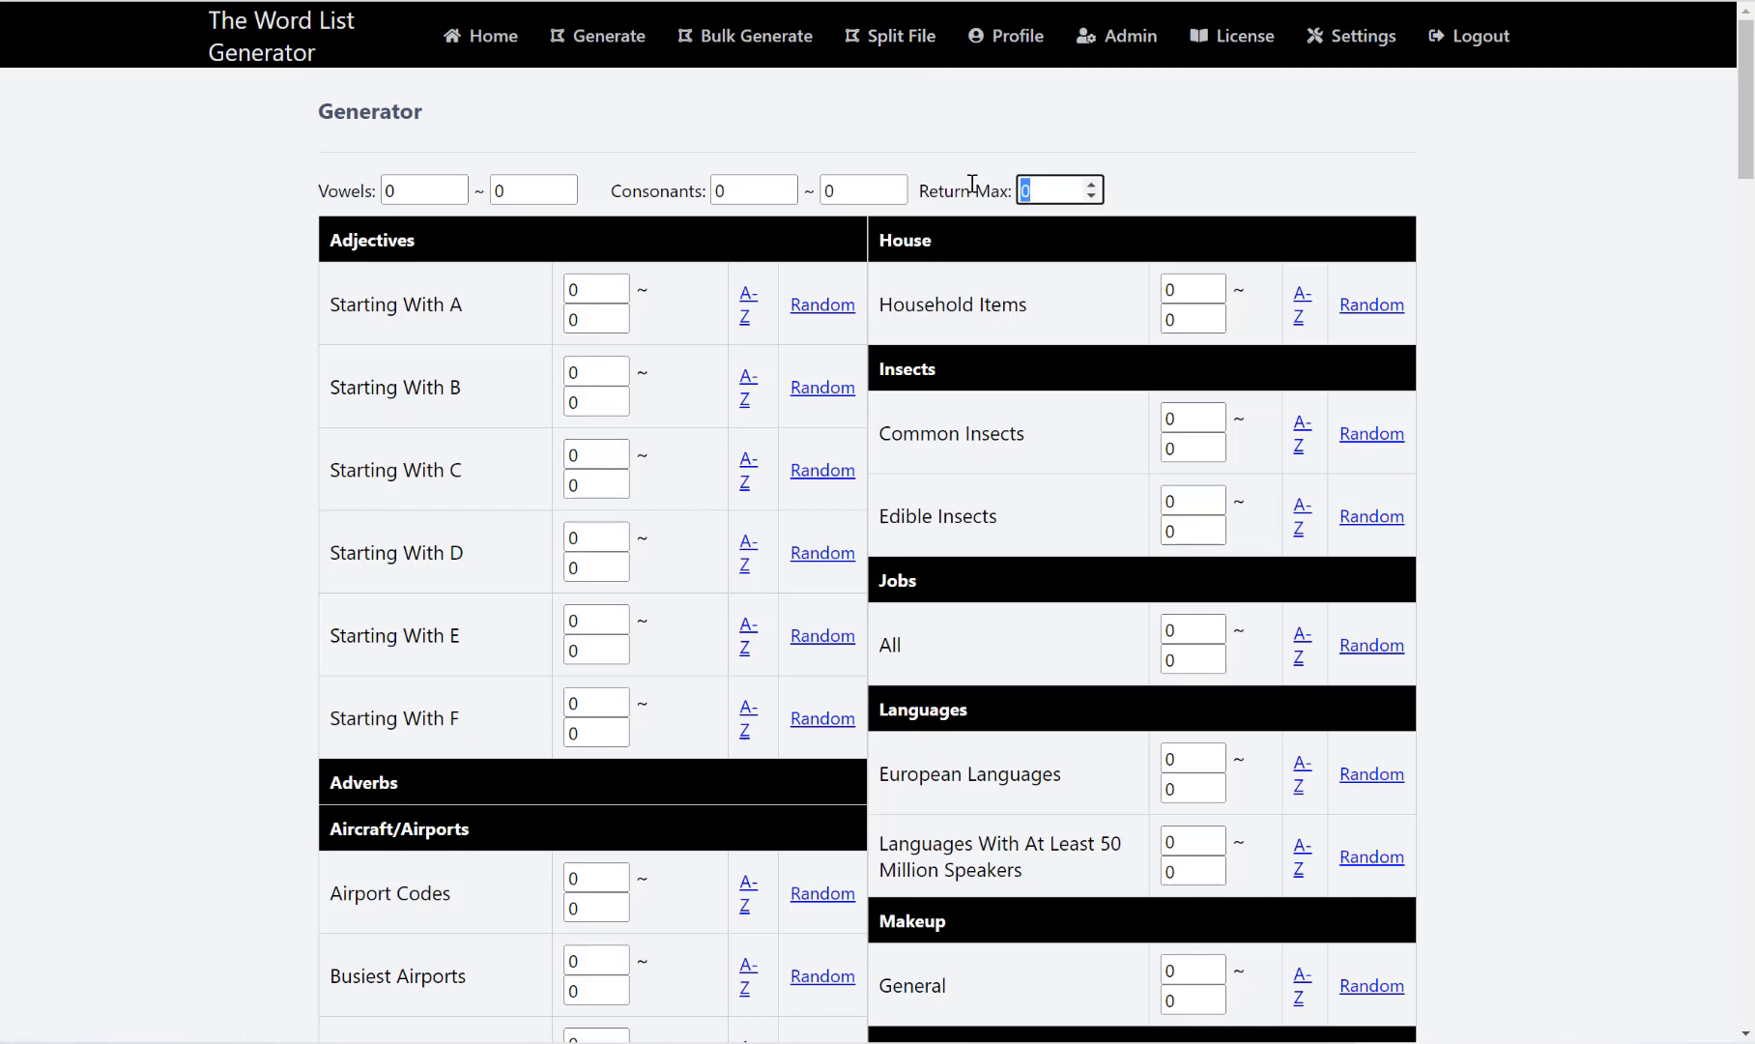
pyautogui.write('1')
pyautogui.write('000')
pyautogui.scroll(-3, 600, 345)
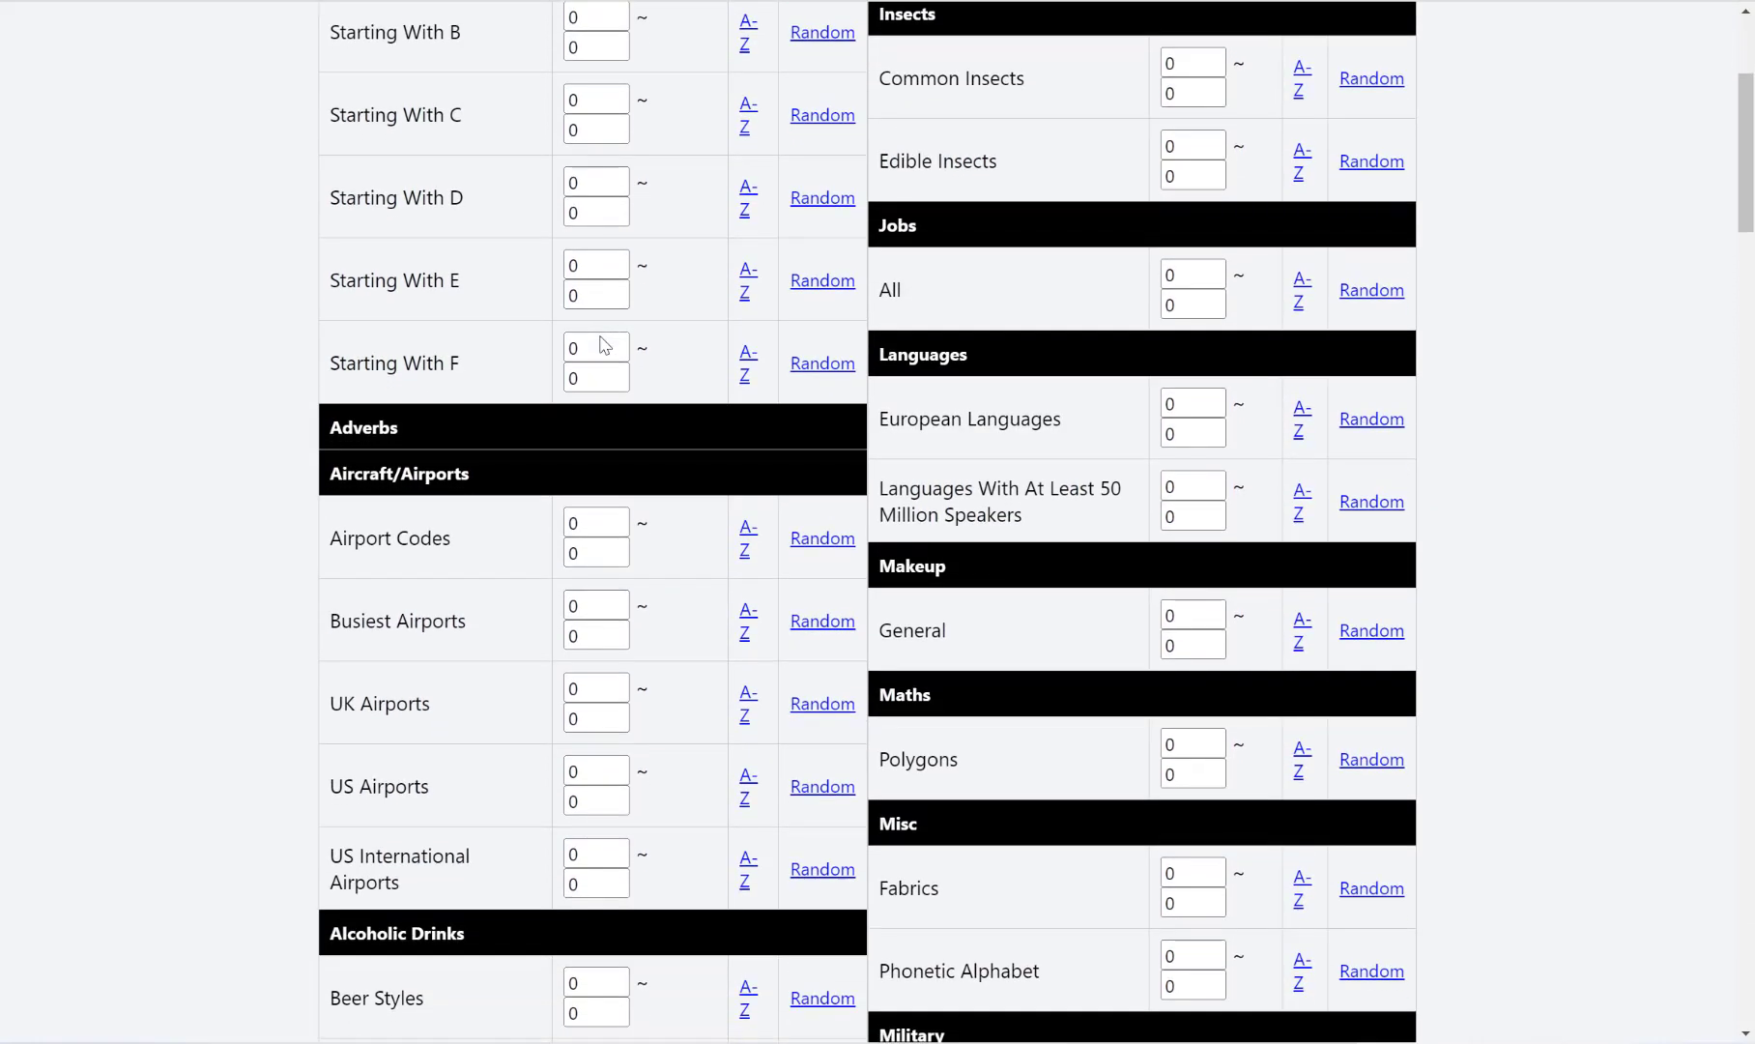
pyautogui.scroll(-2, 601, 345)
pyautogui.scroll(-3, 601, 342)
pyautogui.scroll(-1, 600, 336)
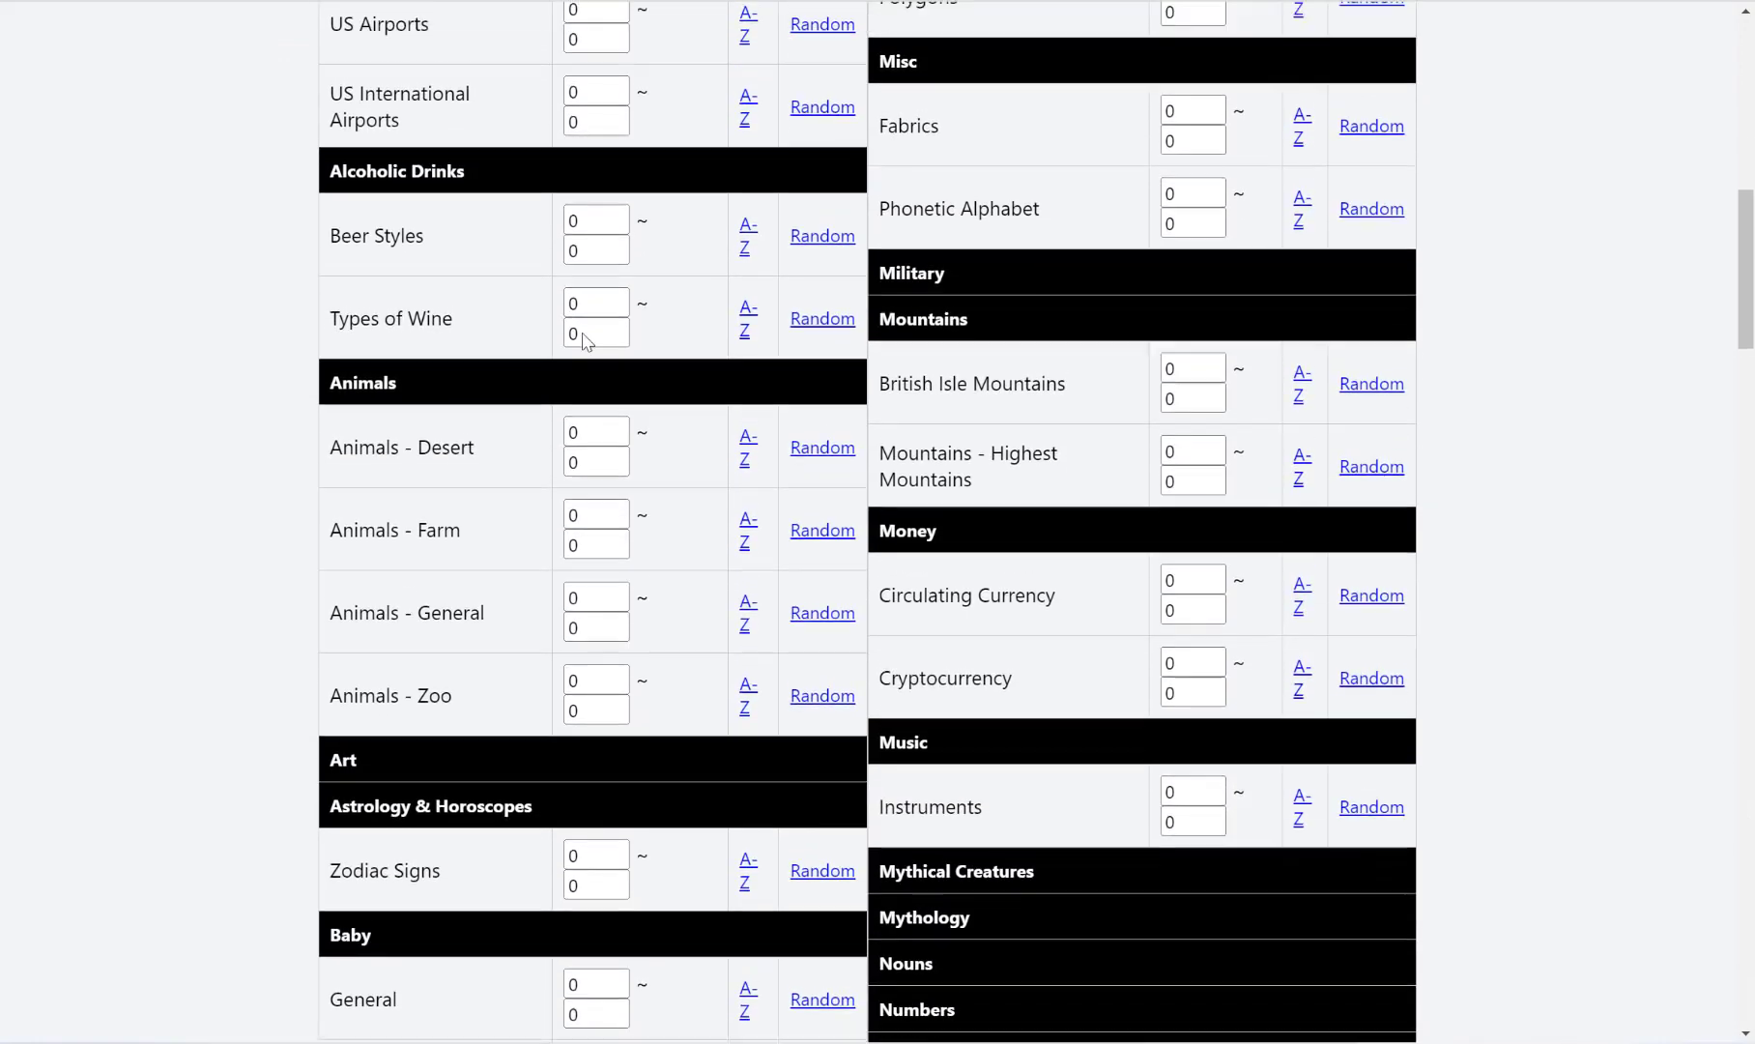
pyautogui.scroll(1, 583, 339)
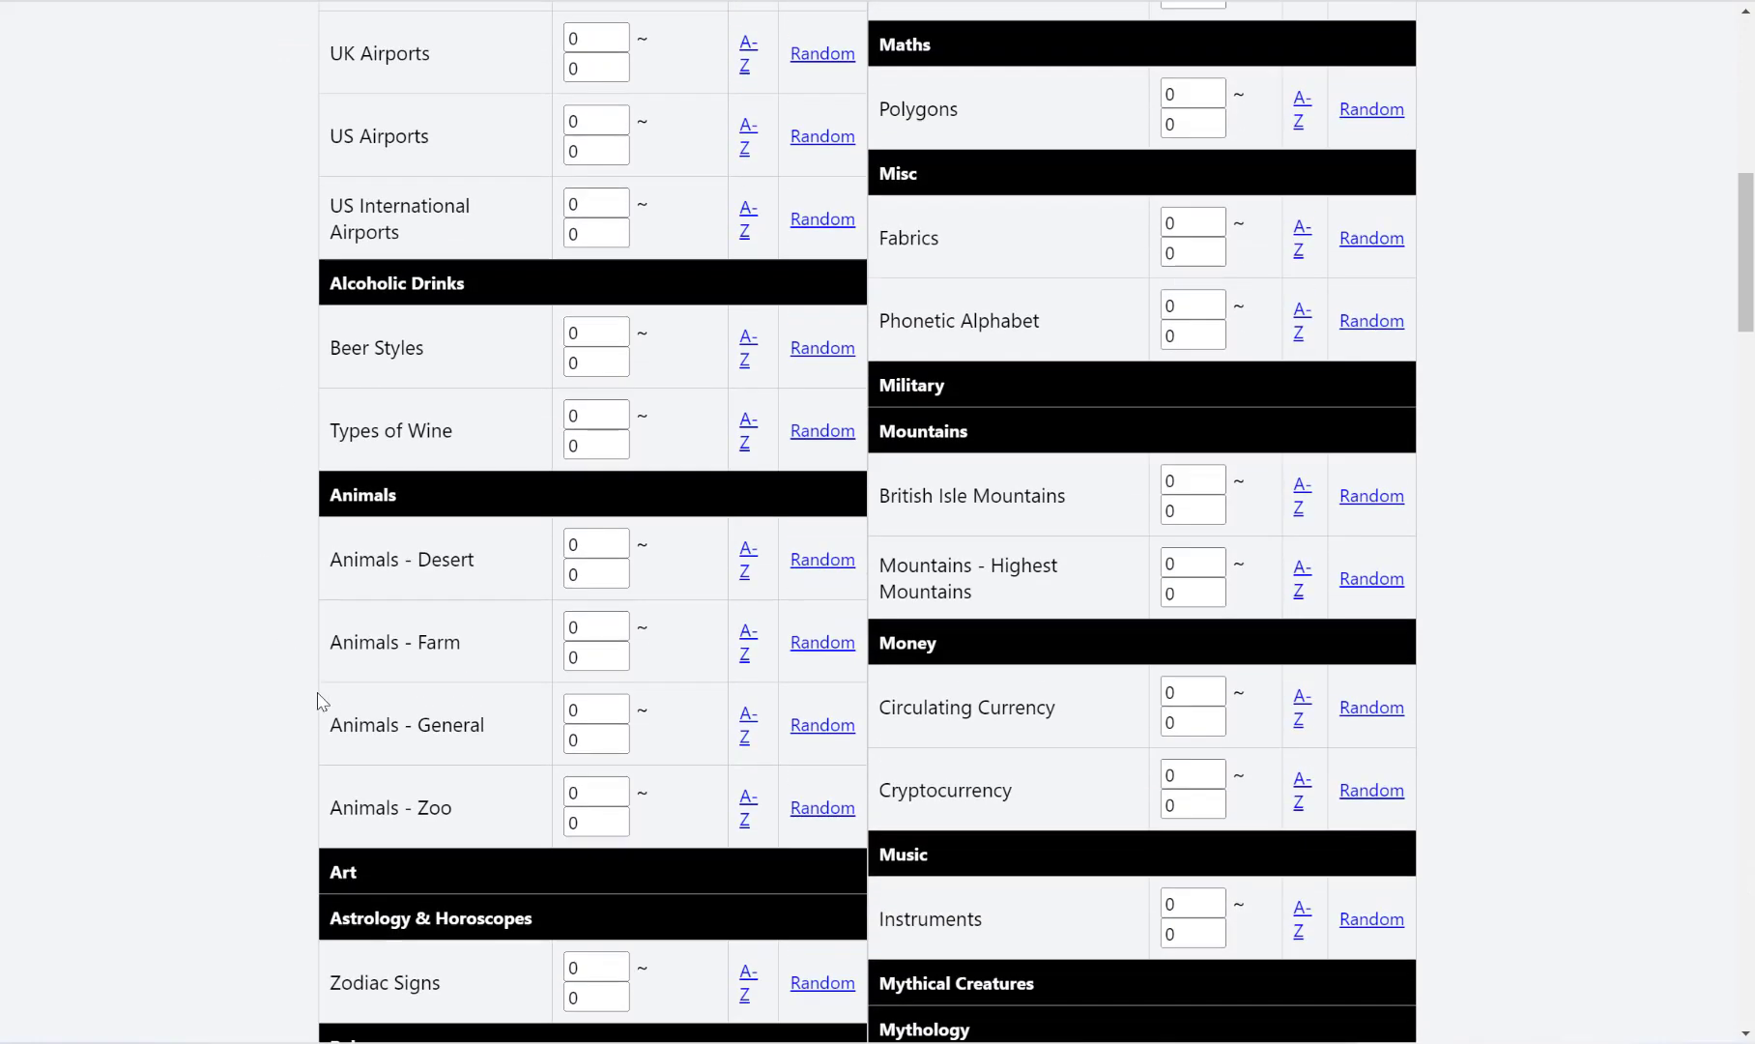
pyautogui.click(750, 725)
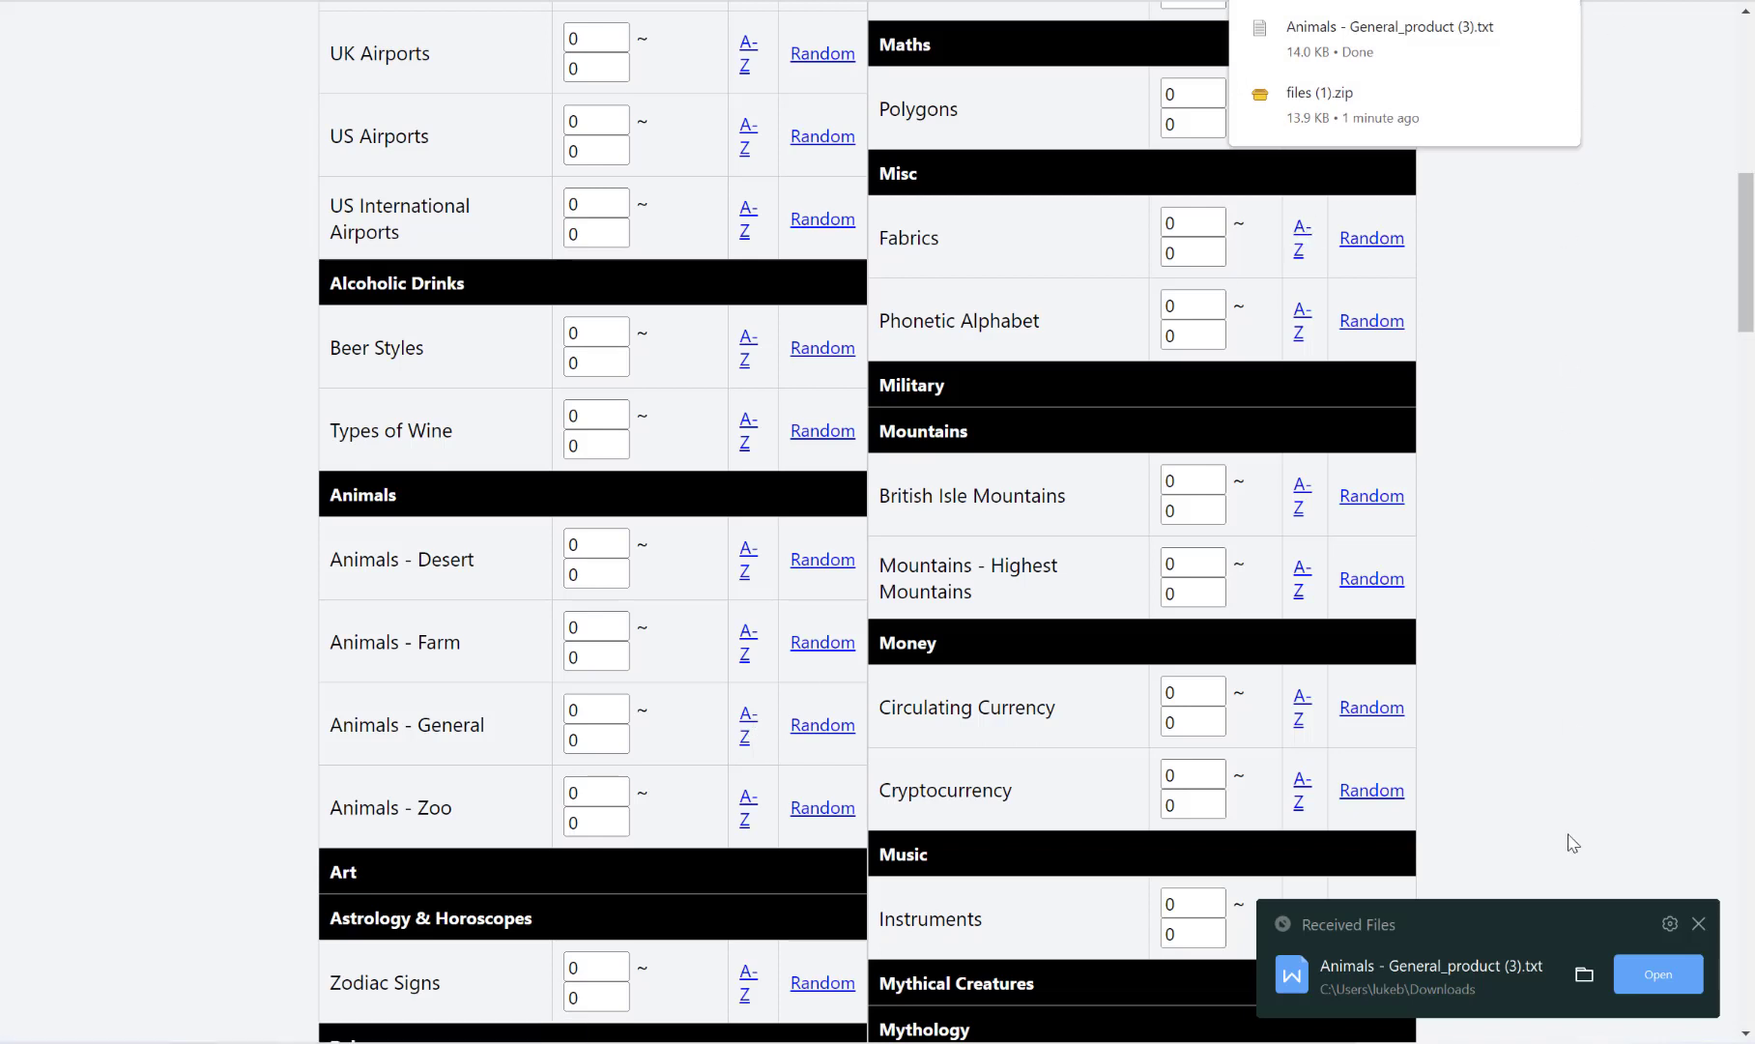
pyautogui.click(1582, 974)
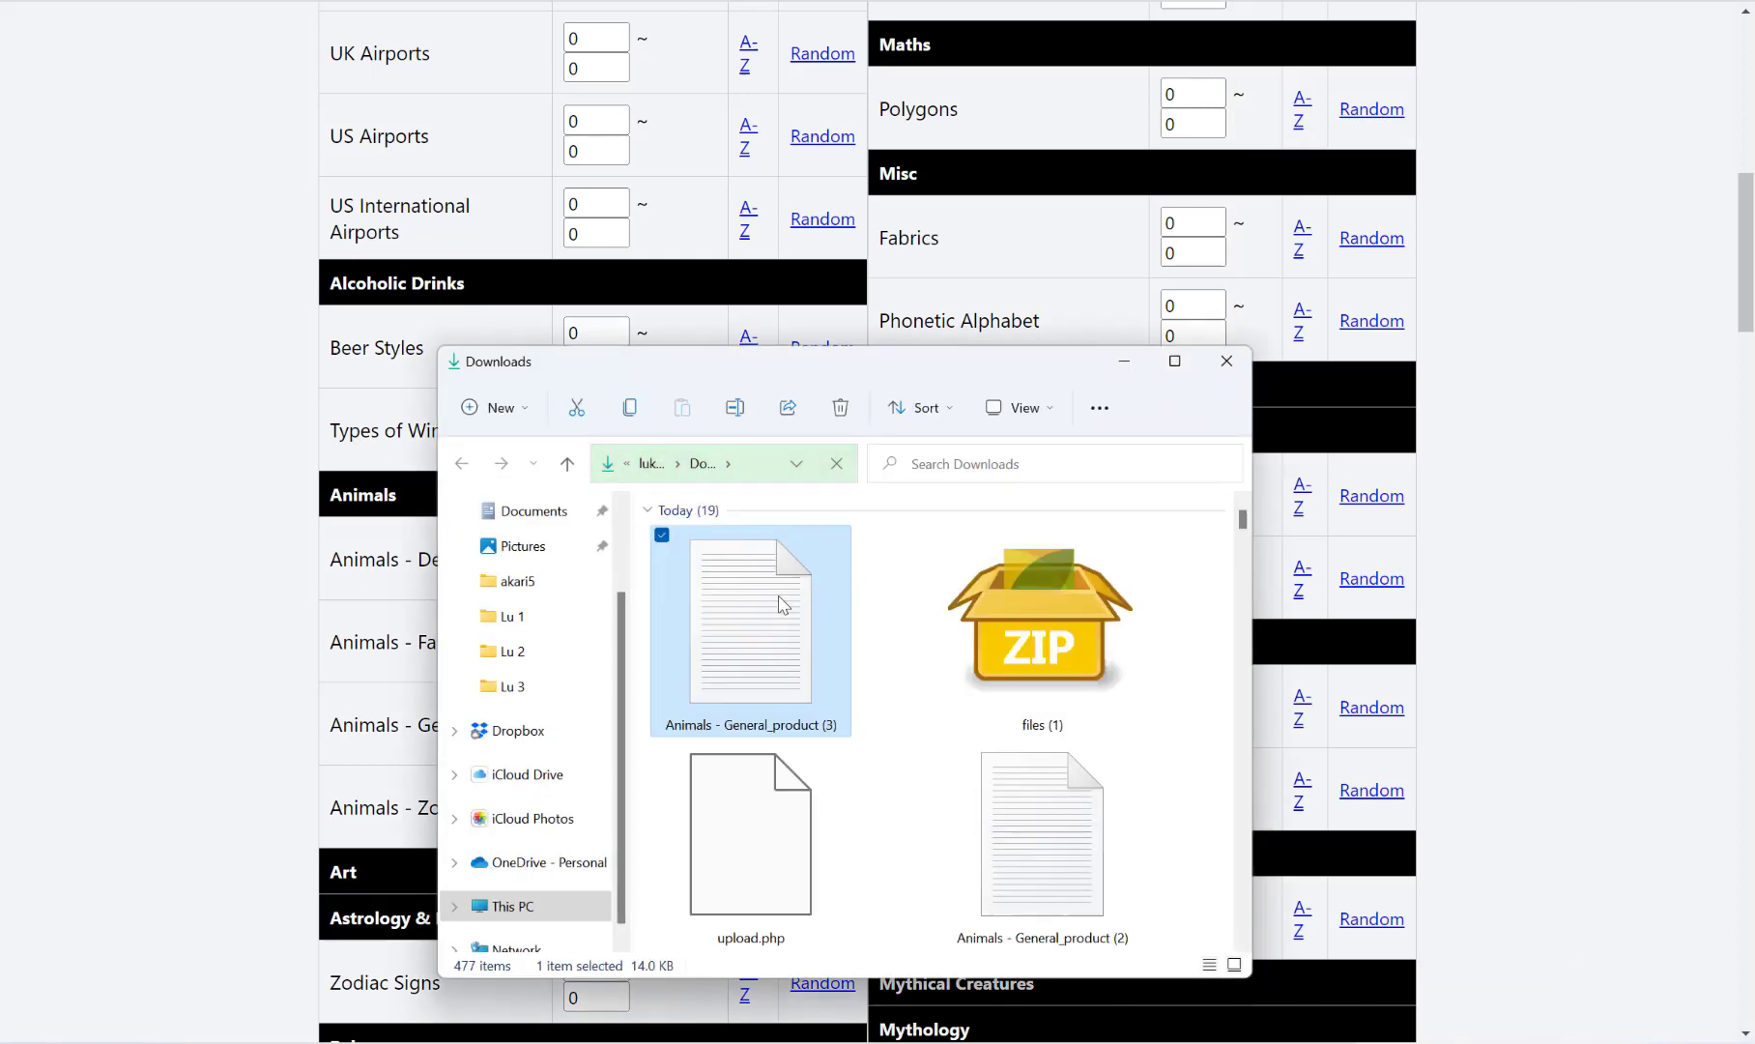
# Open the animal list in Notepad and confirm it ends with Zuchon at line 1000
pyautogui.rightClick(783, 598)
pyautogui.moveTo(867, 704)
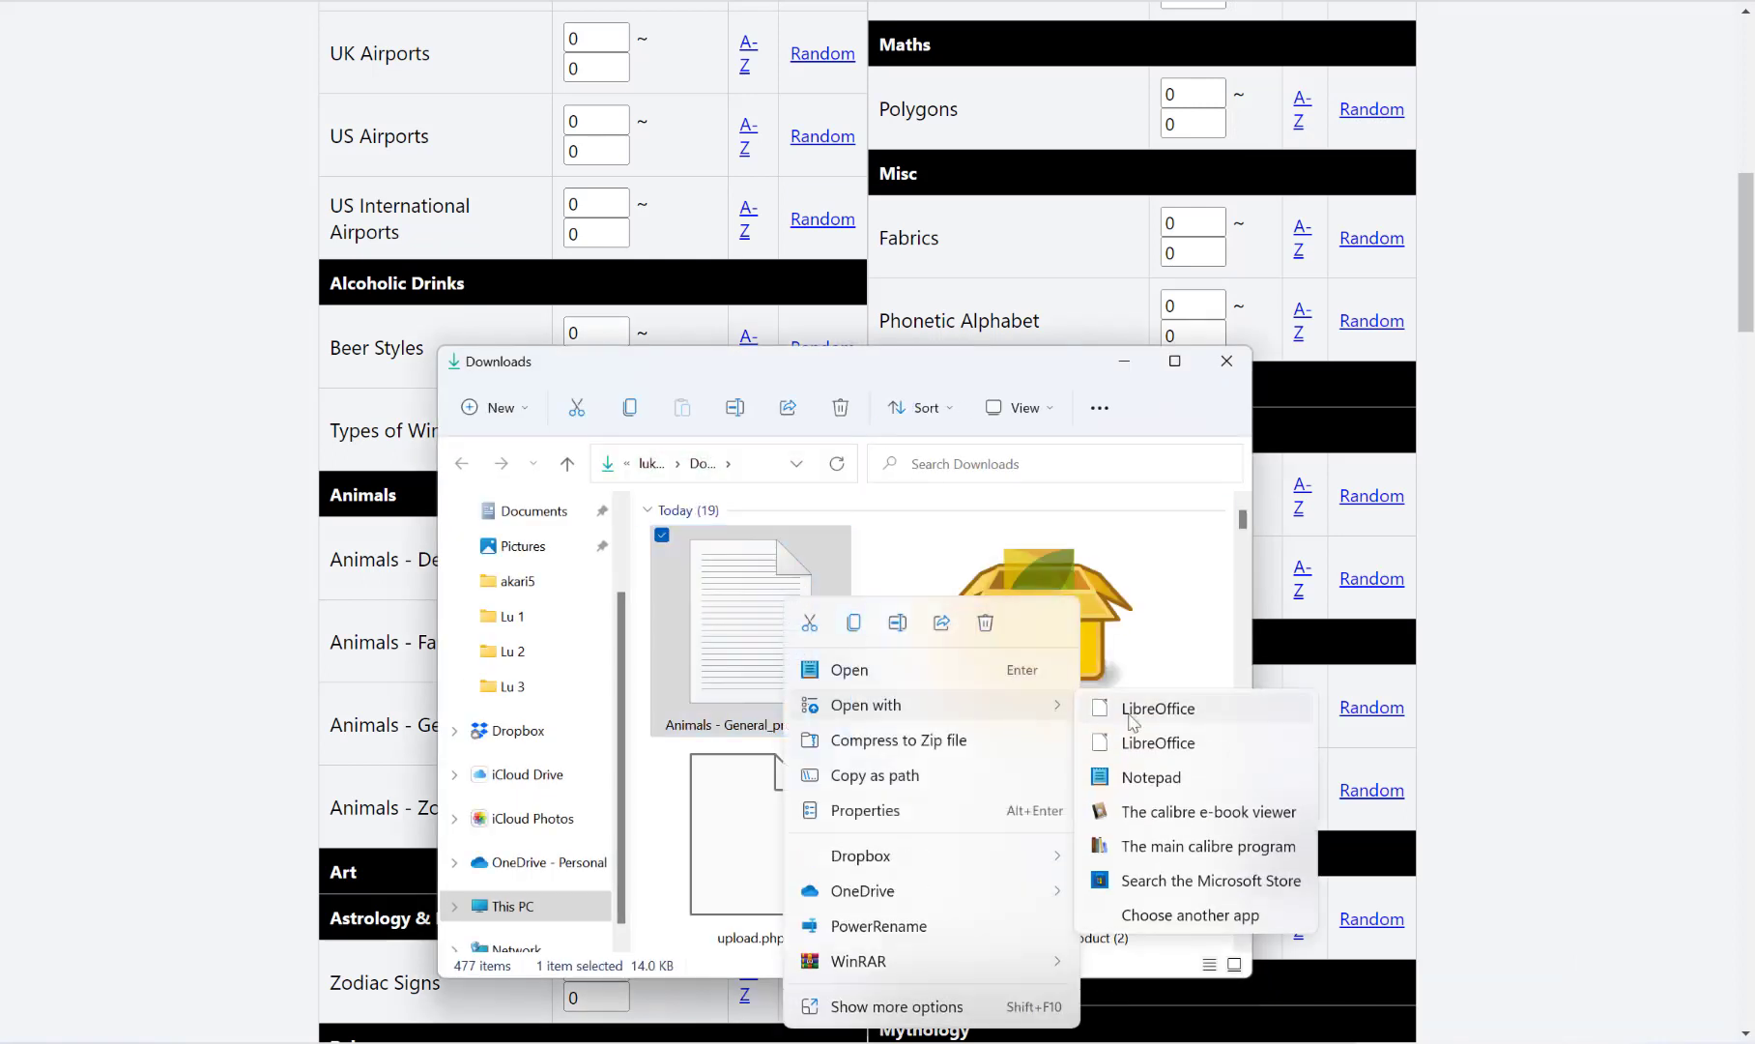
pyautogui.click(1139, 771)
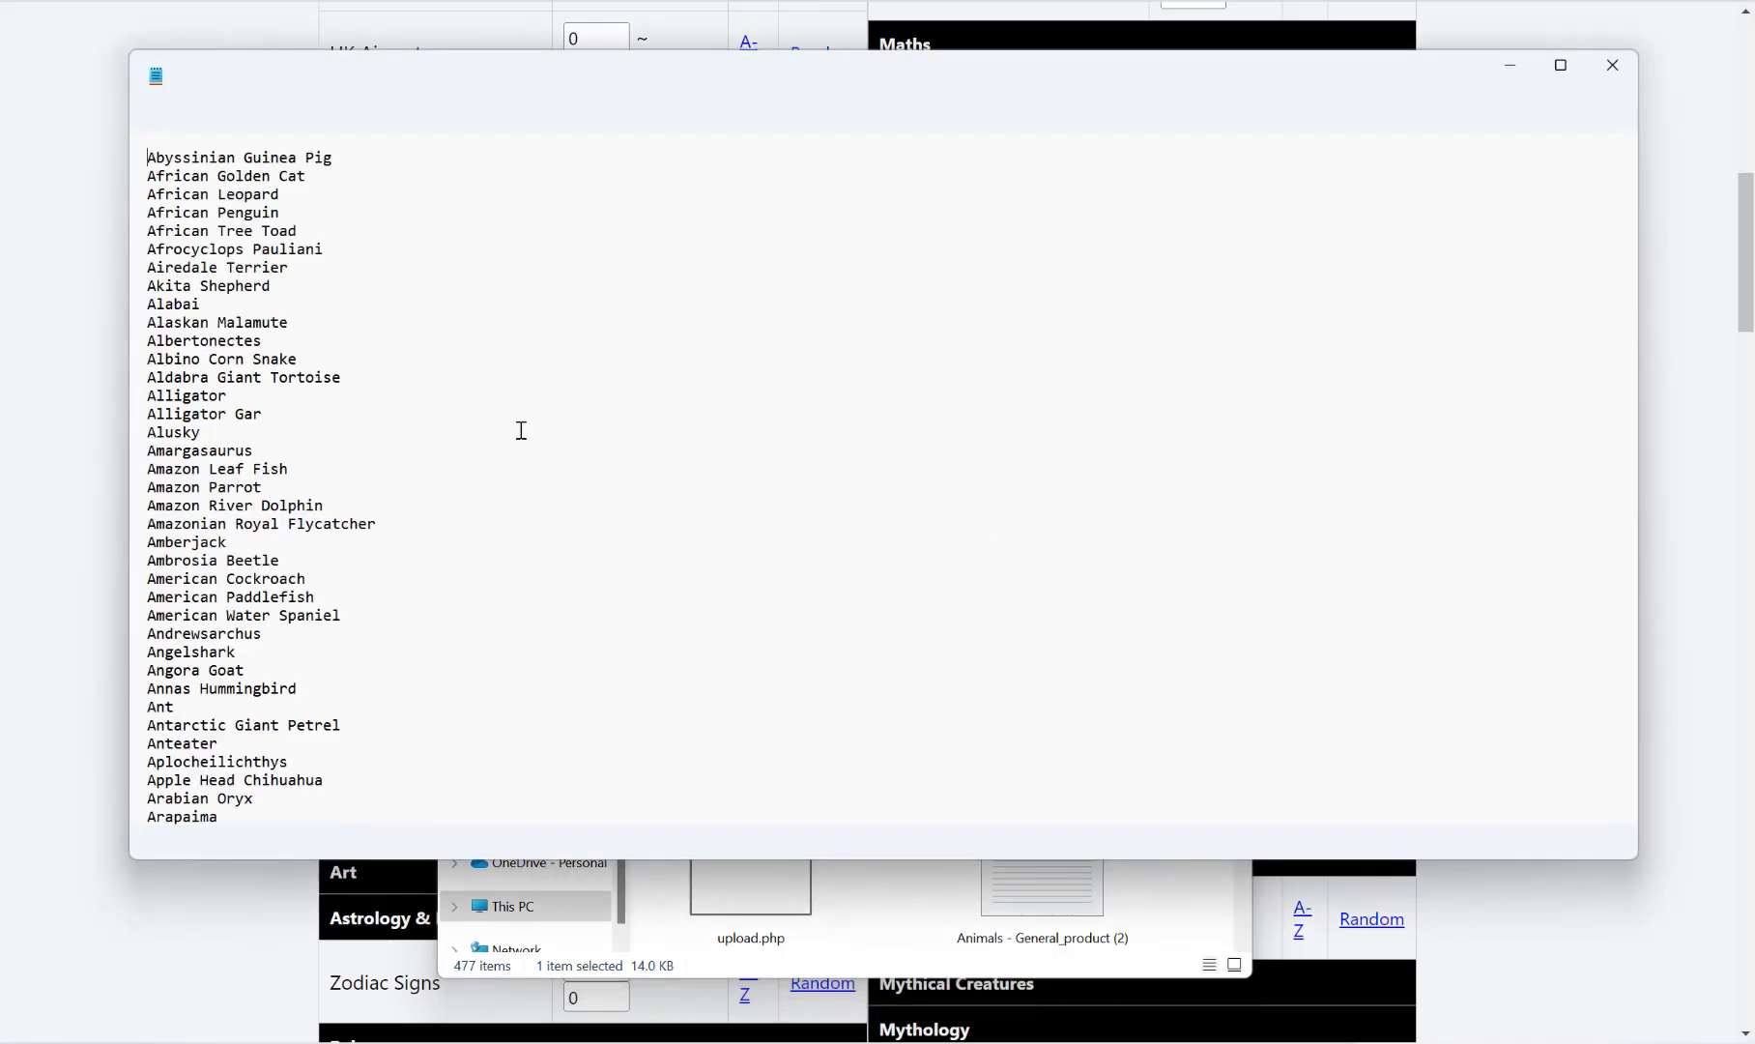
pyautogui.scroll(-5, 521, 433)
pyautogui.scroll(-15, 521, 433)
pyautogui.scroll(-20, 521, 433)
pyautogui.scroll(-20, 521, 433)
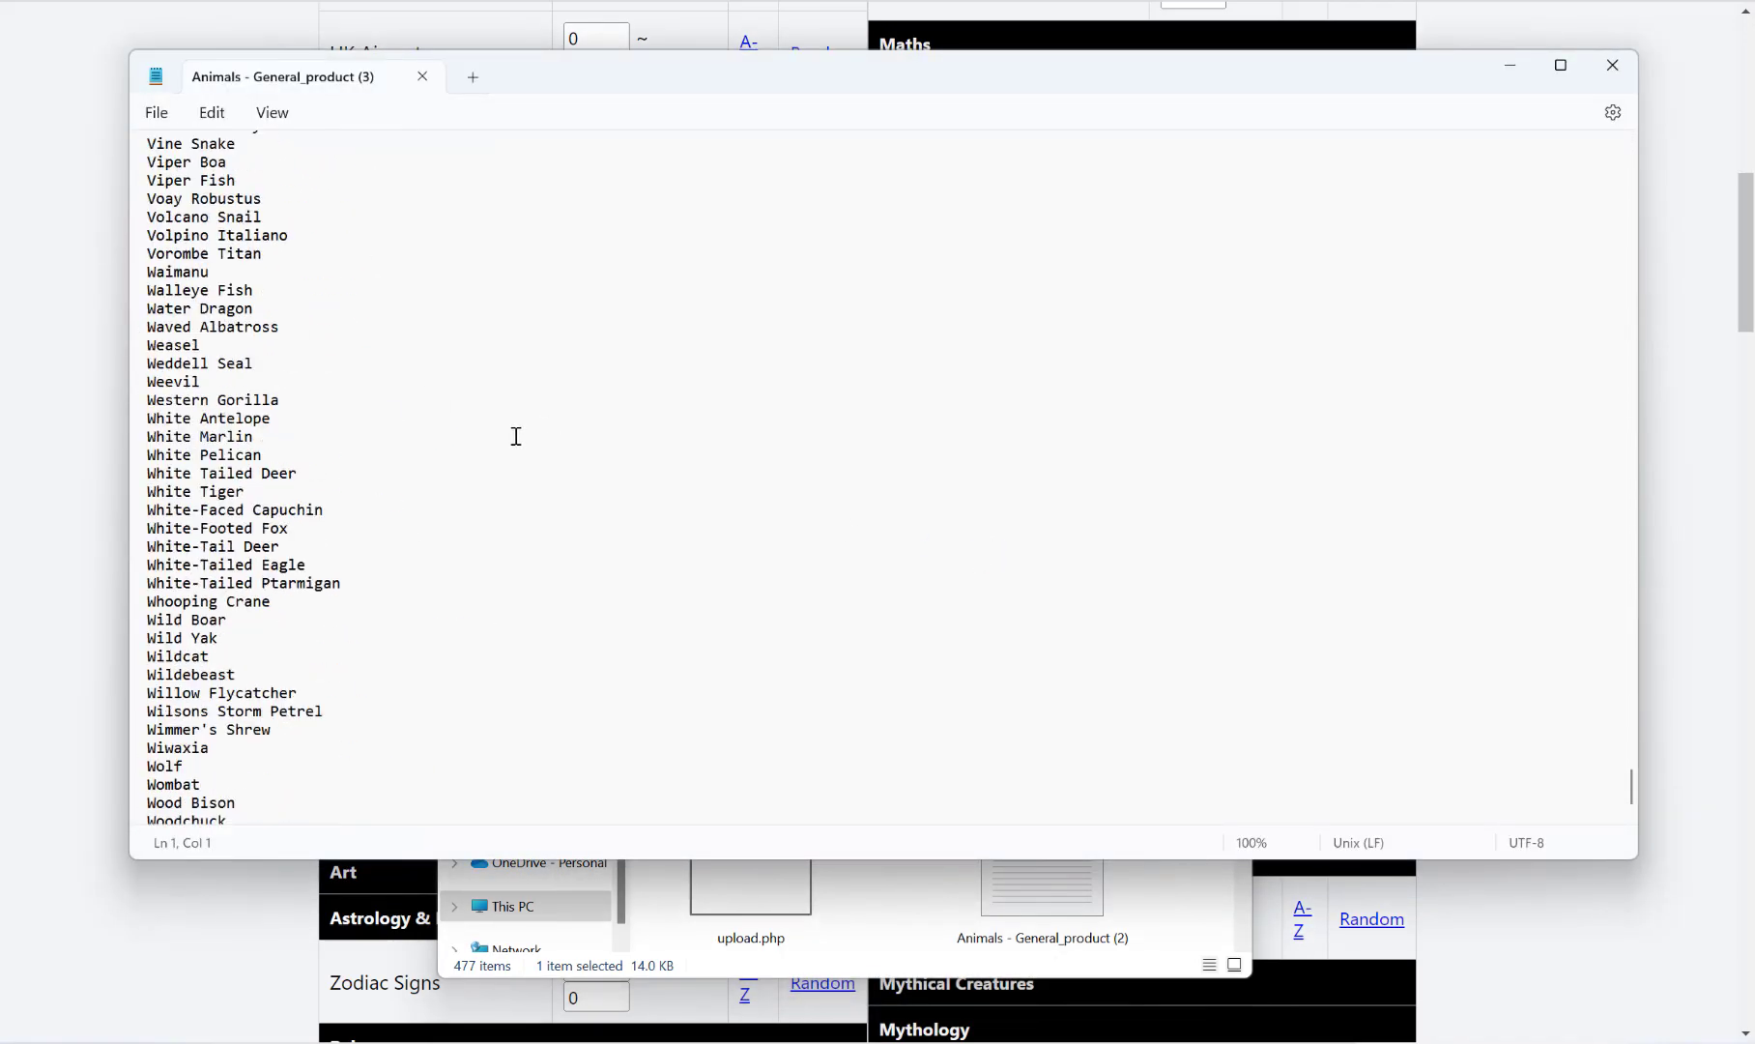
pyautogui.scroll(-15, 521, 433)
pyautogui.click(253, 814)
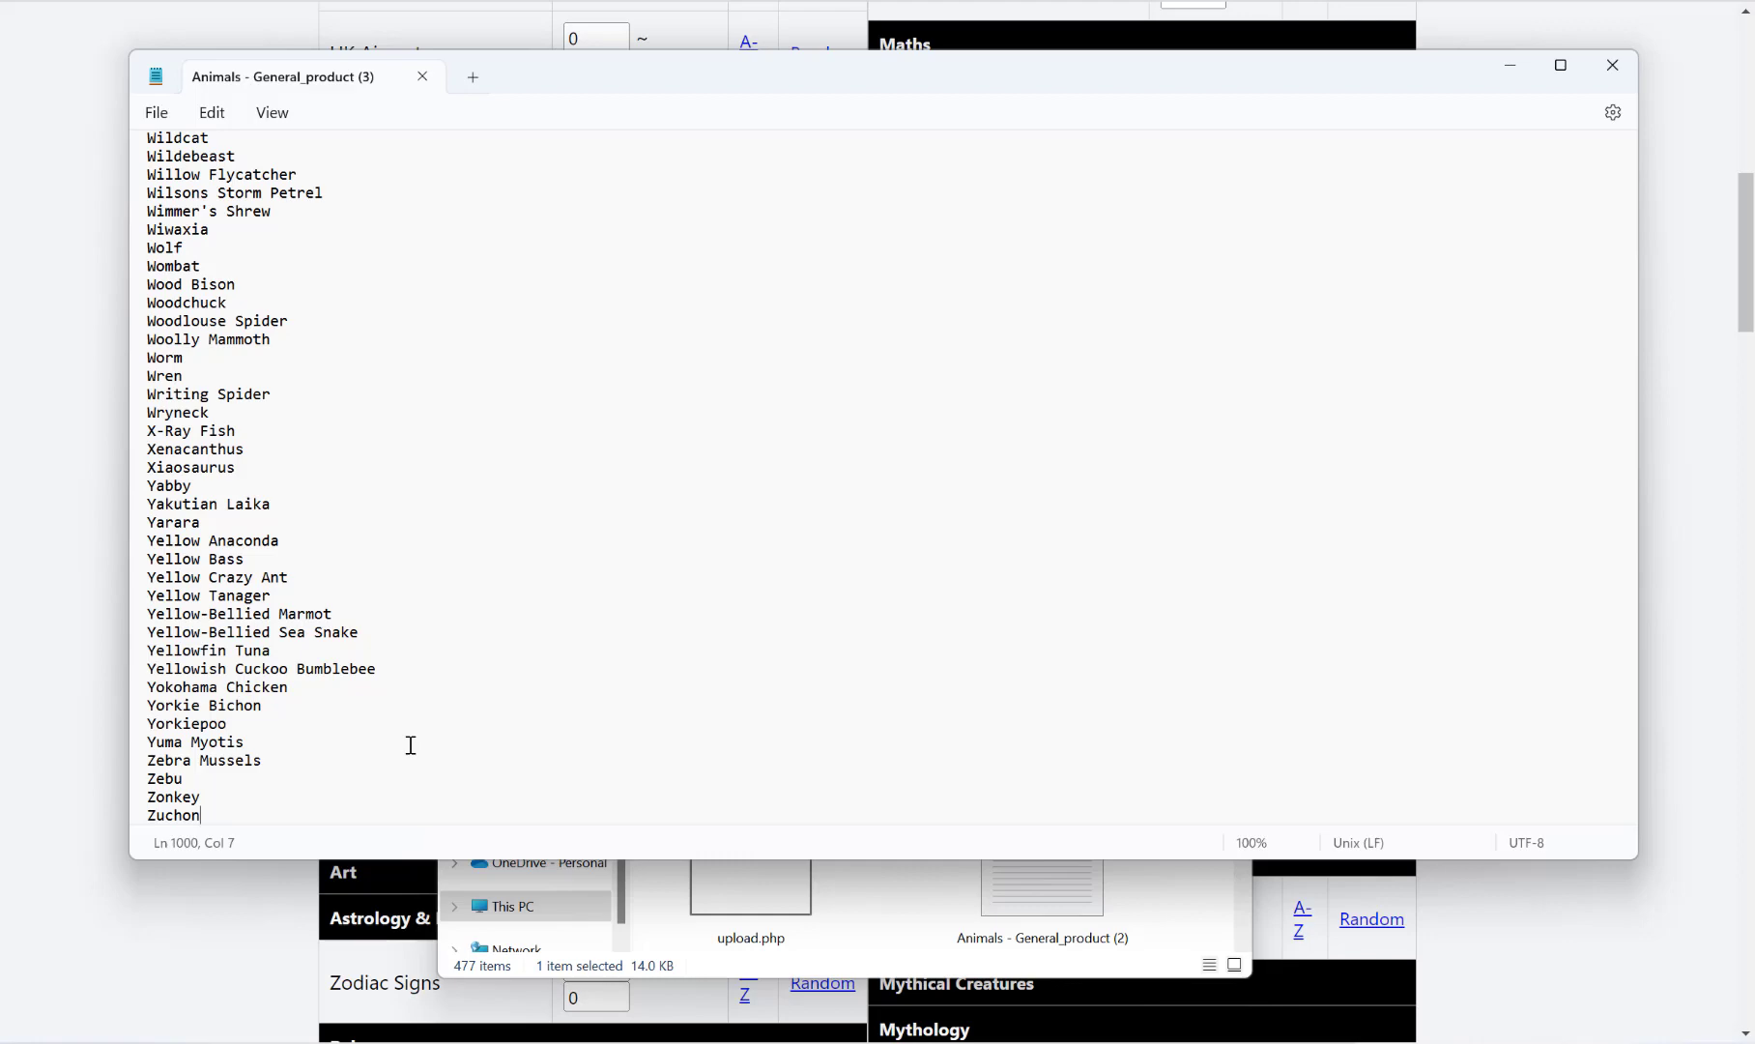
# Close Notepad and set 20 words per file on the generator's Split File page
pyautogui.click(1745, 318)
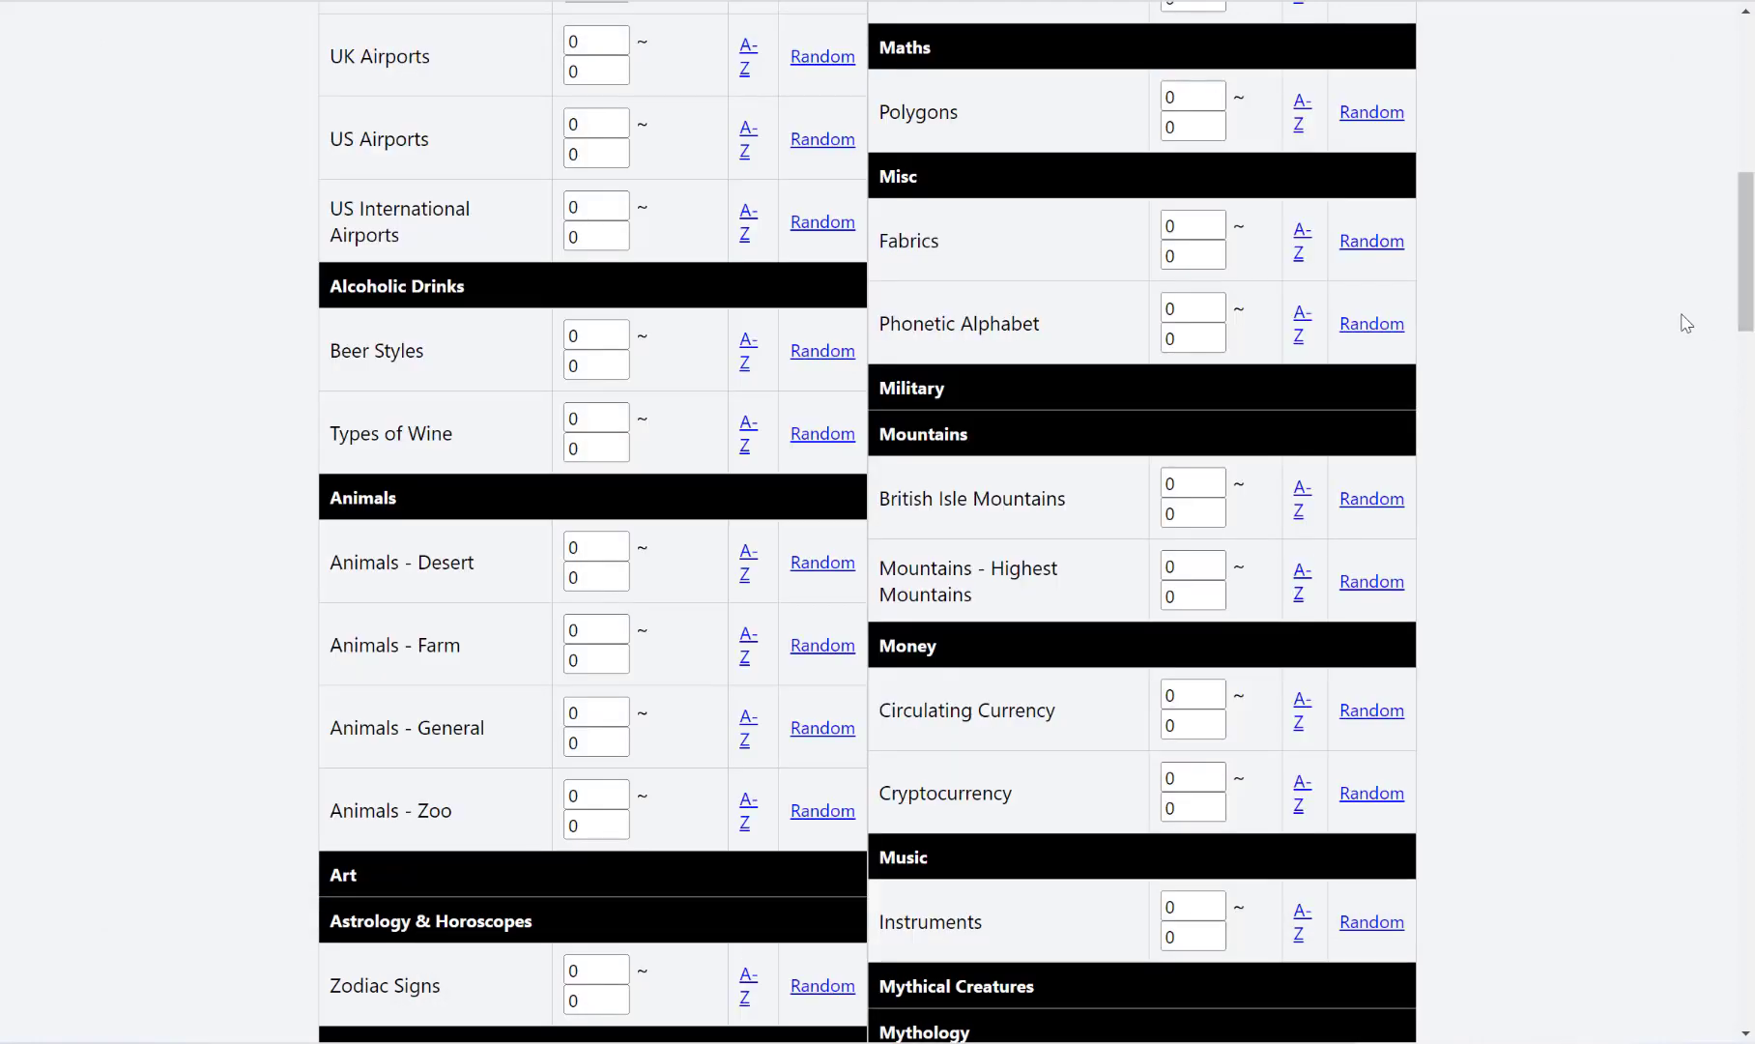
pyautogui.scroll(3, 1686, 323)
pyautogui.scroll(4, 1686, 323)
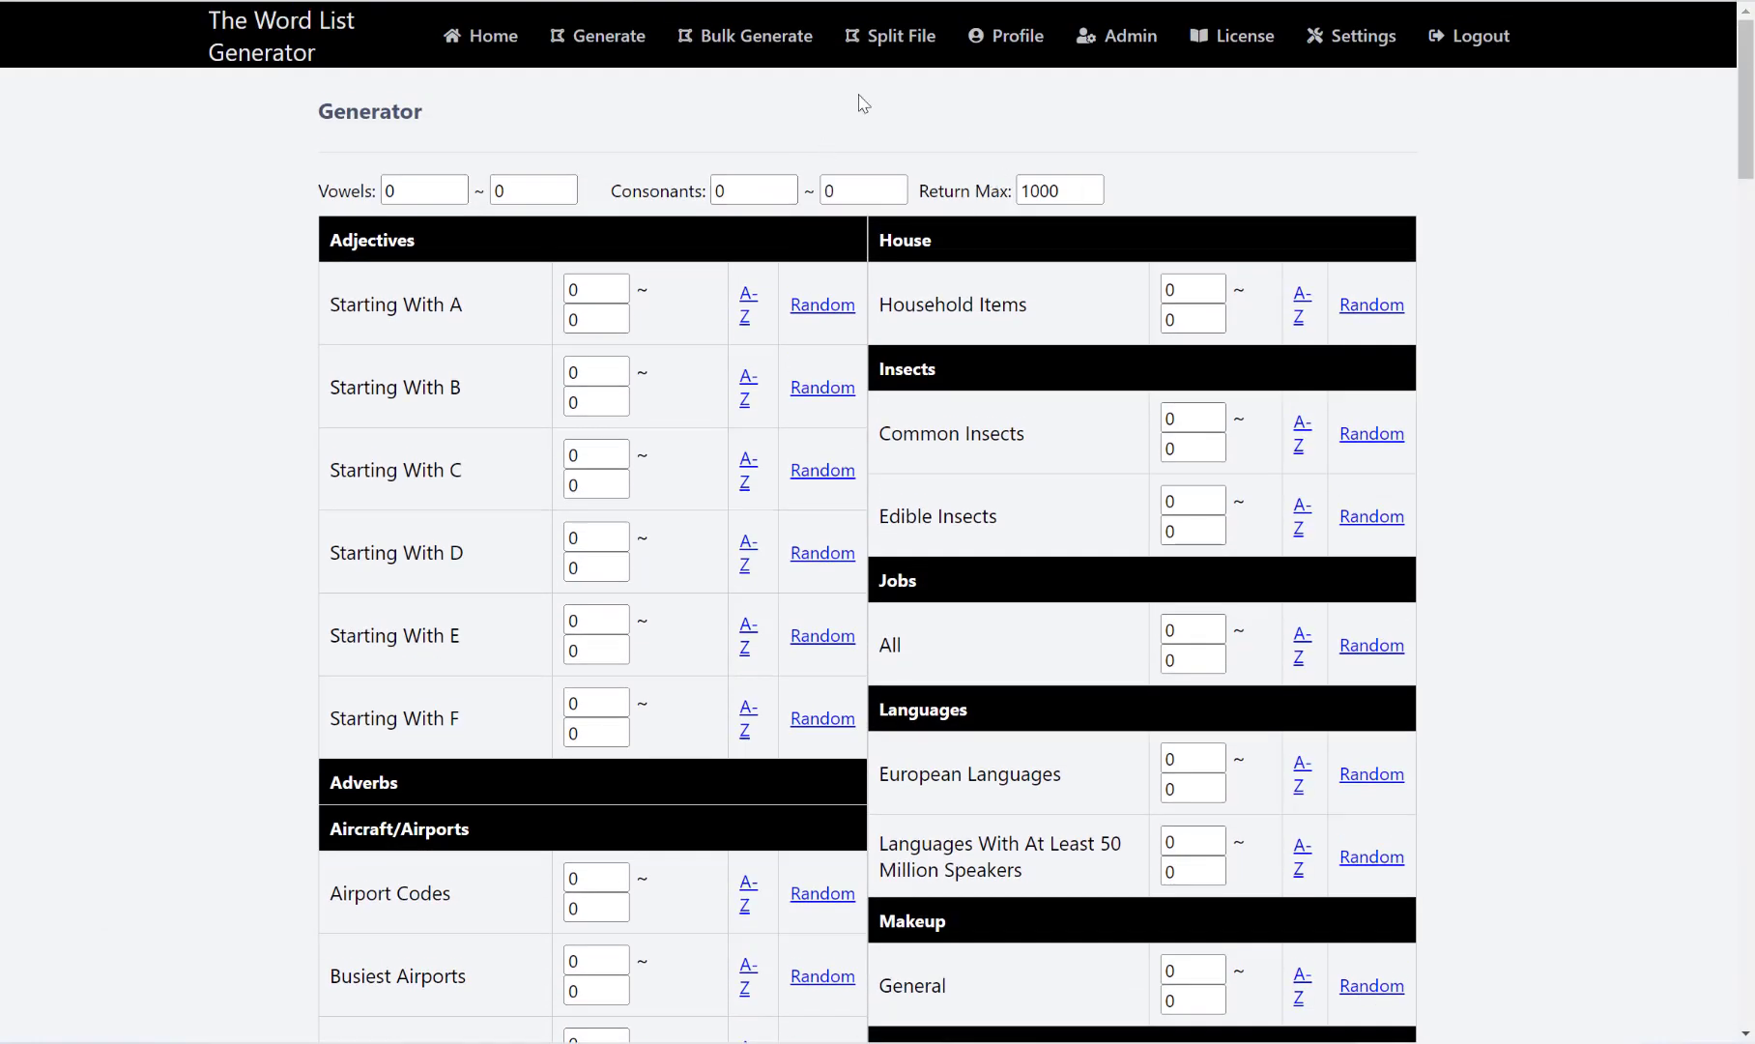
pyautogui.click(901, 42)
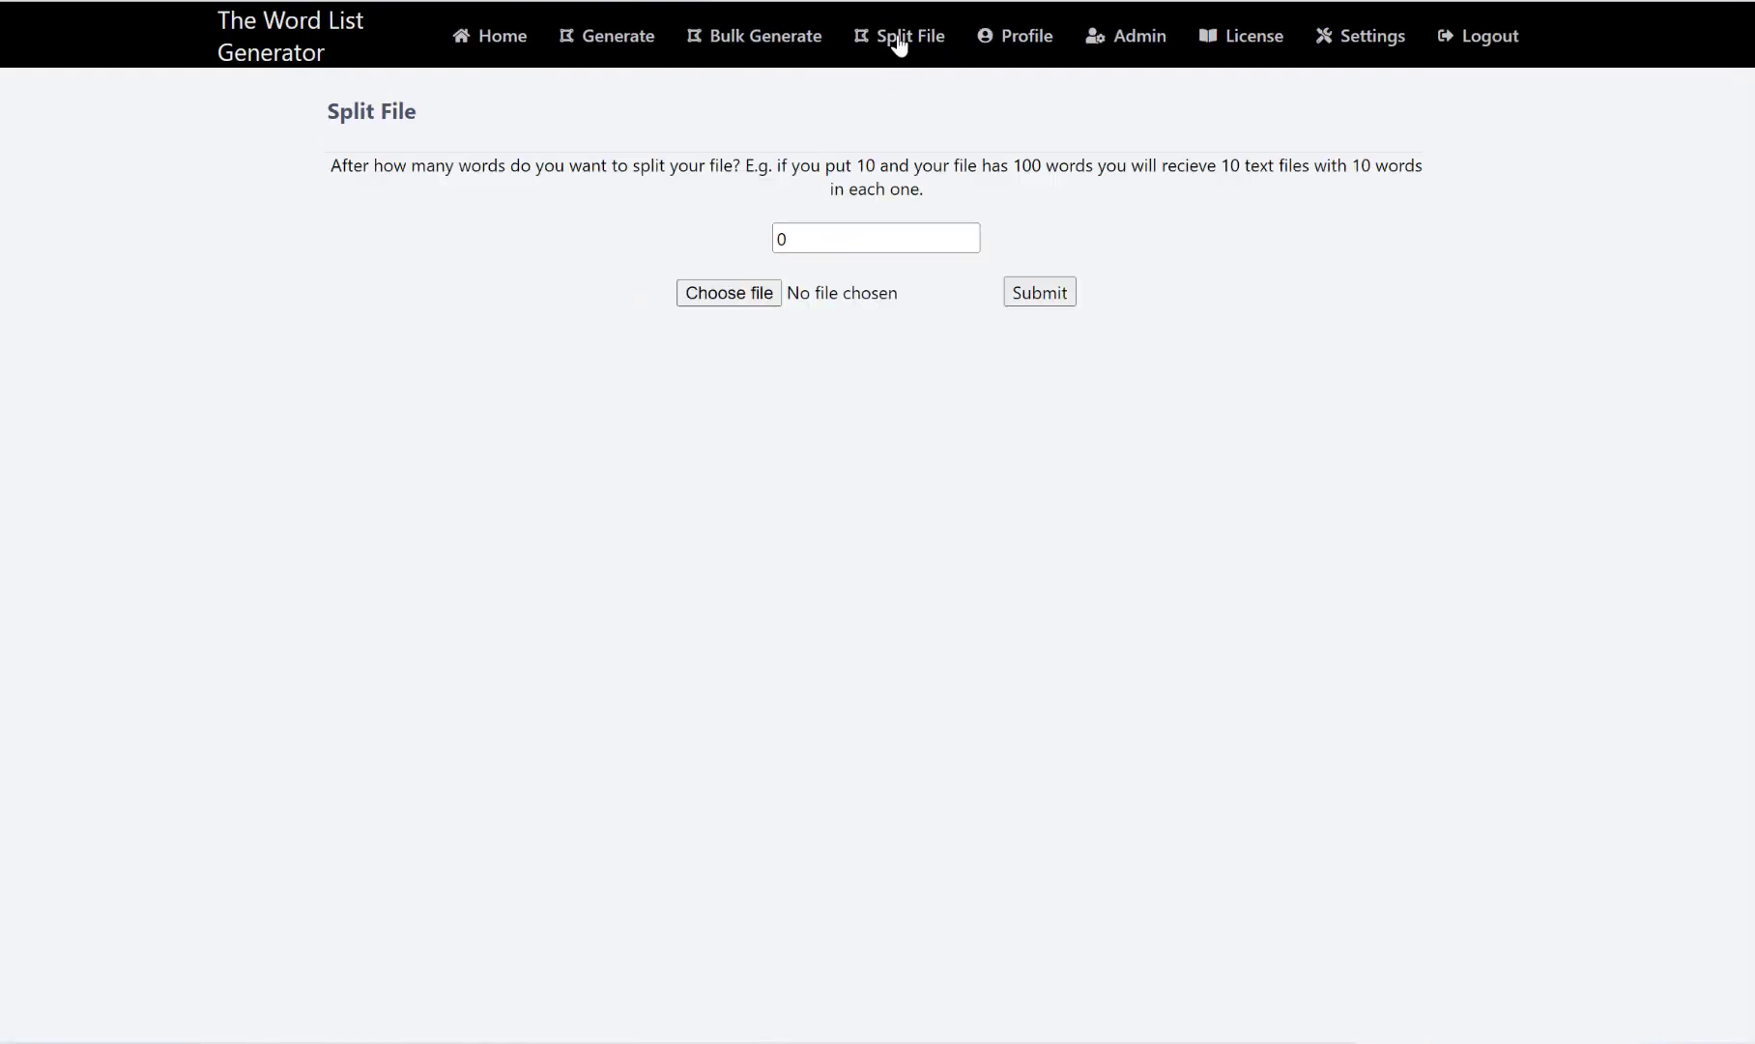
pyautogui.moveTo(813, 249); pyautogui.dragTo(616, 246)
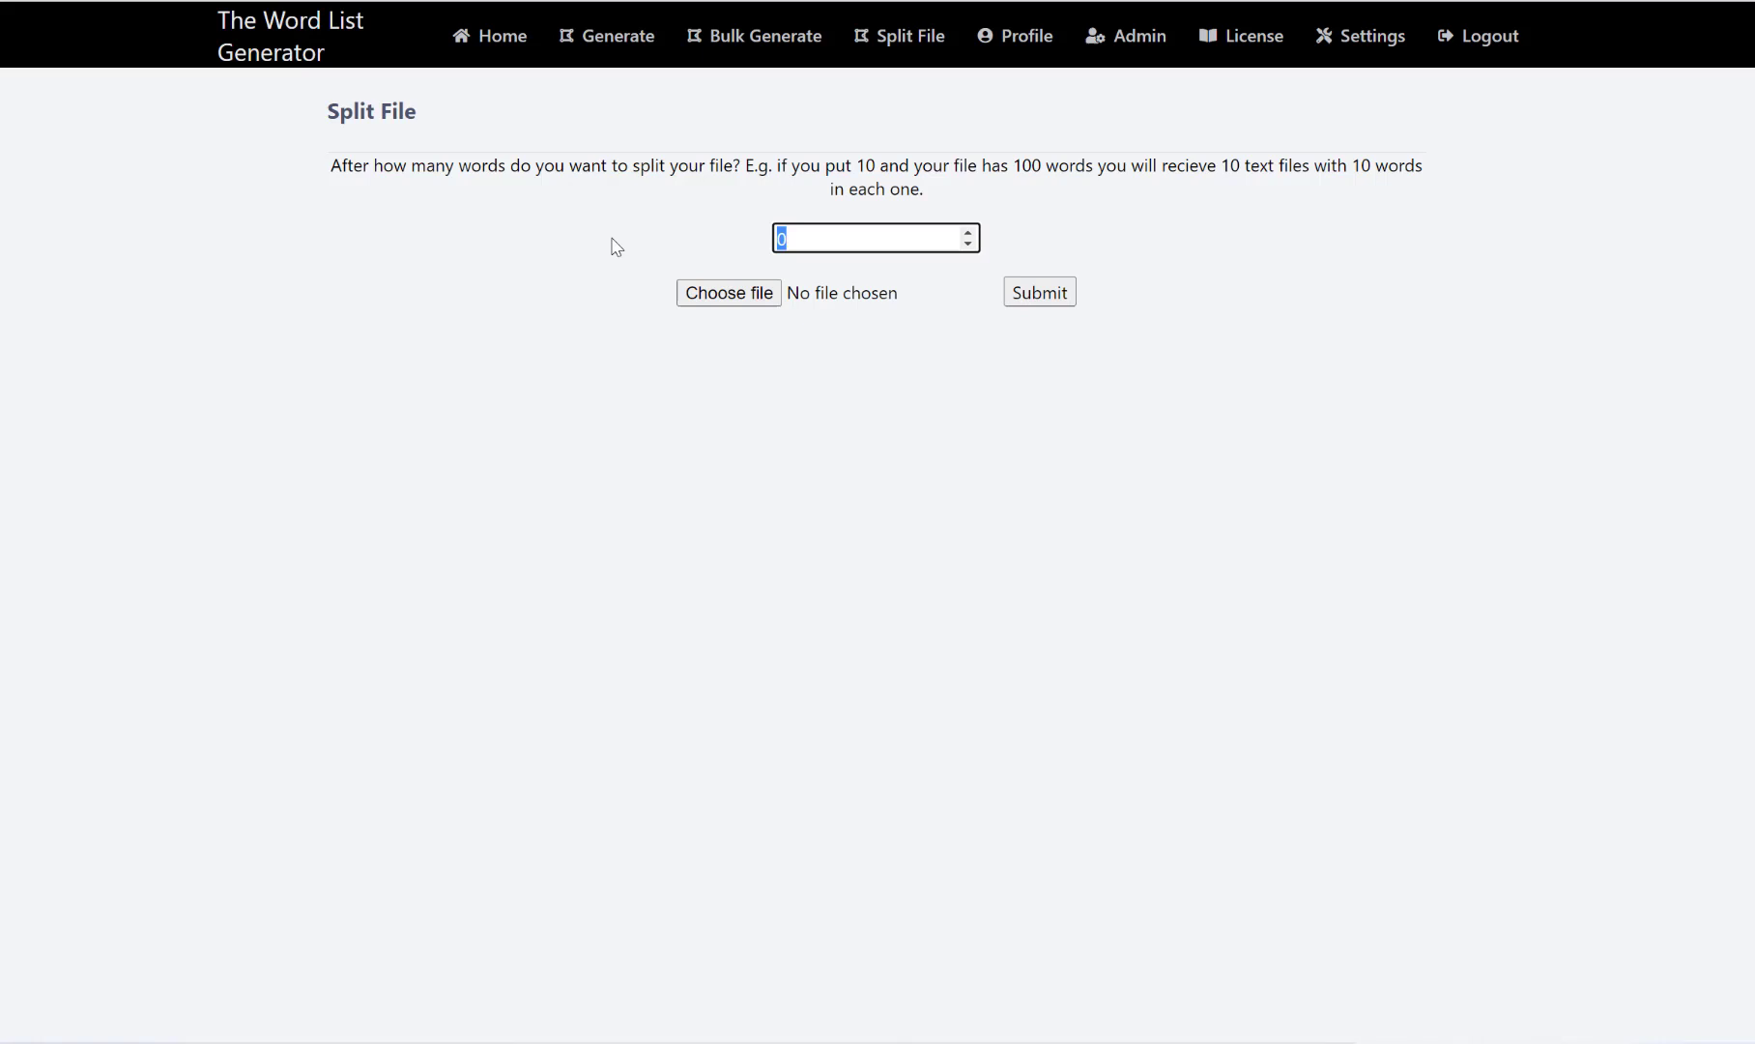
pyautogui.write('2')
pyautogui.write('0')
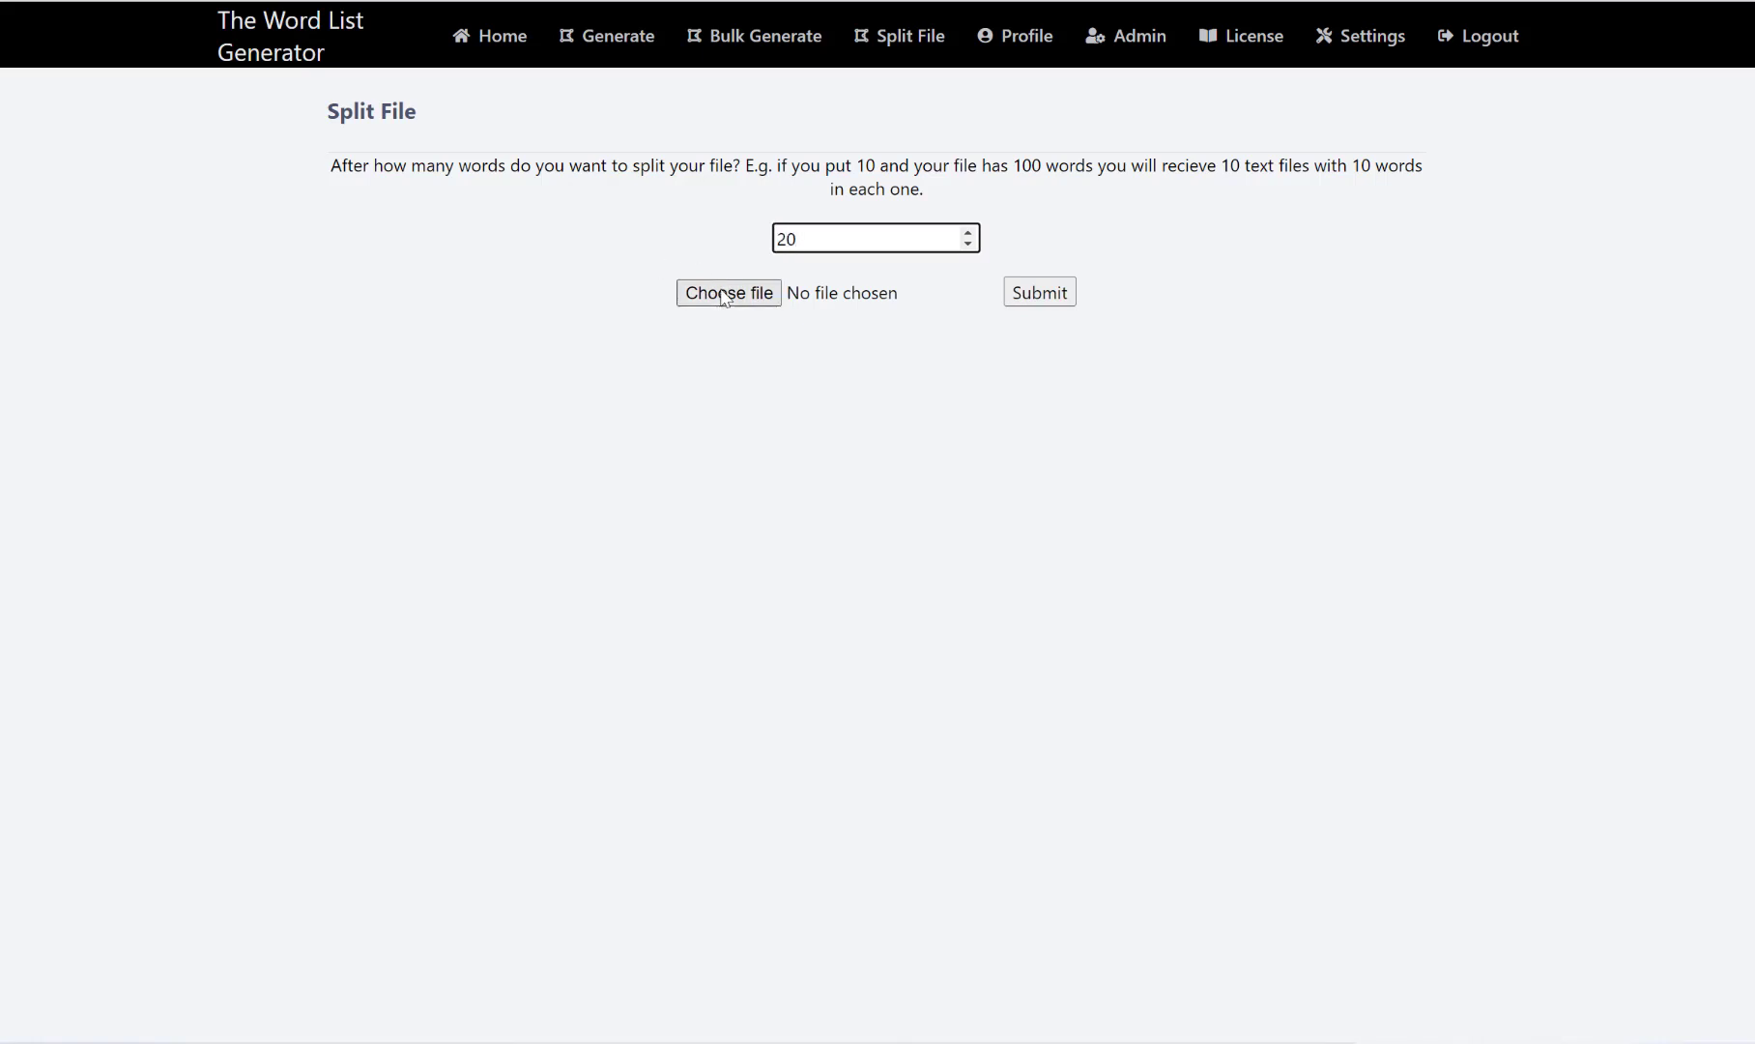
# Upload Animals - General_product (3) and submit it for splitting
pyautogui.click(724, 299)
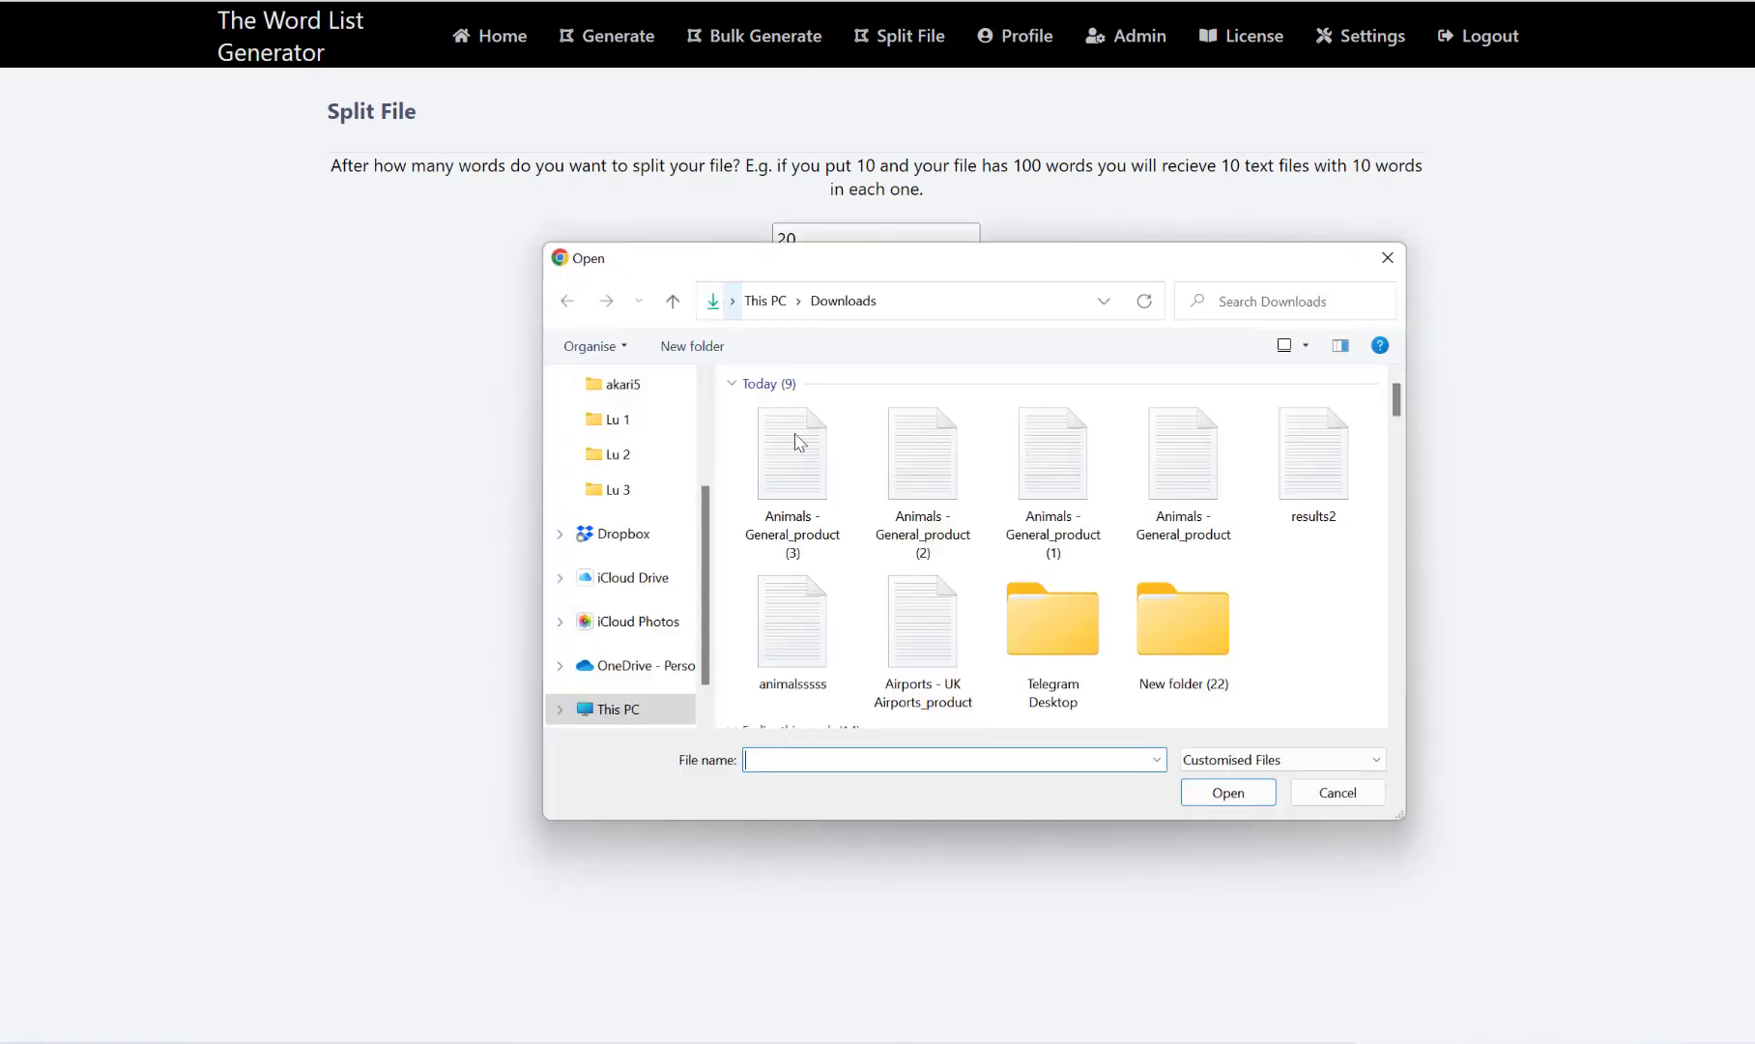
pyautogui.click(815, 480)
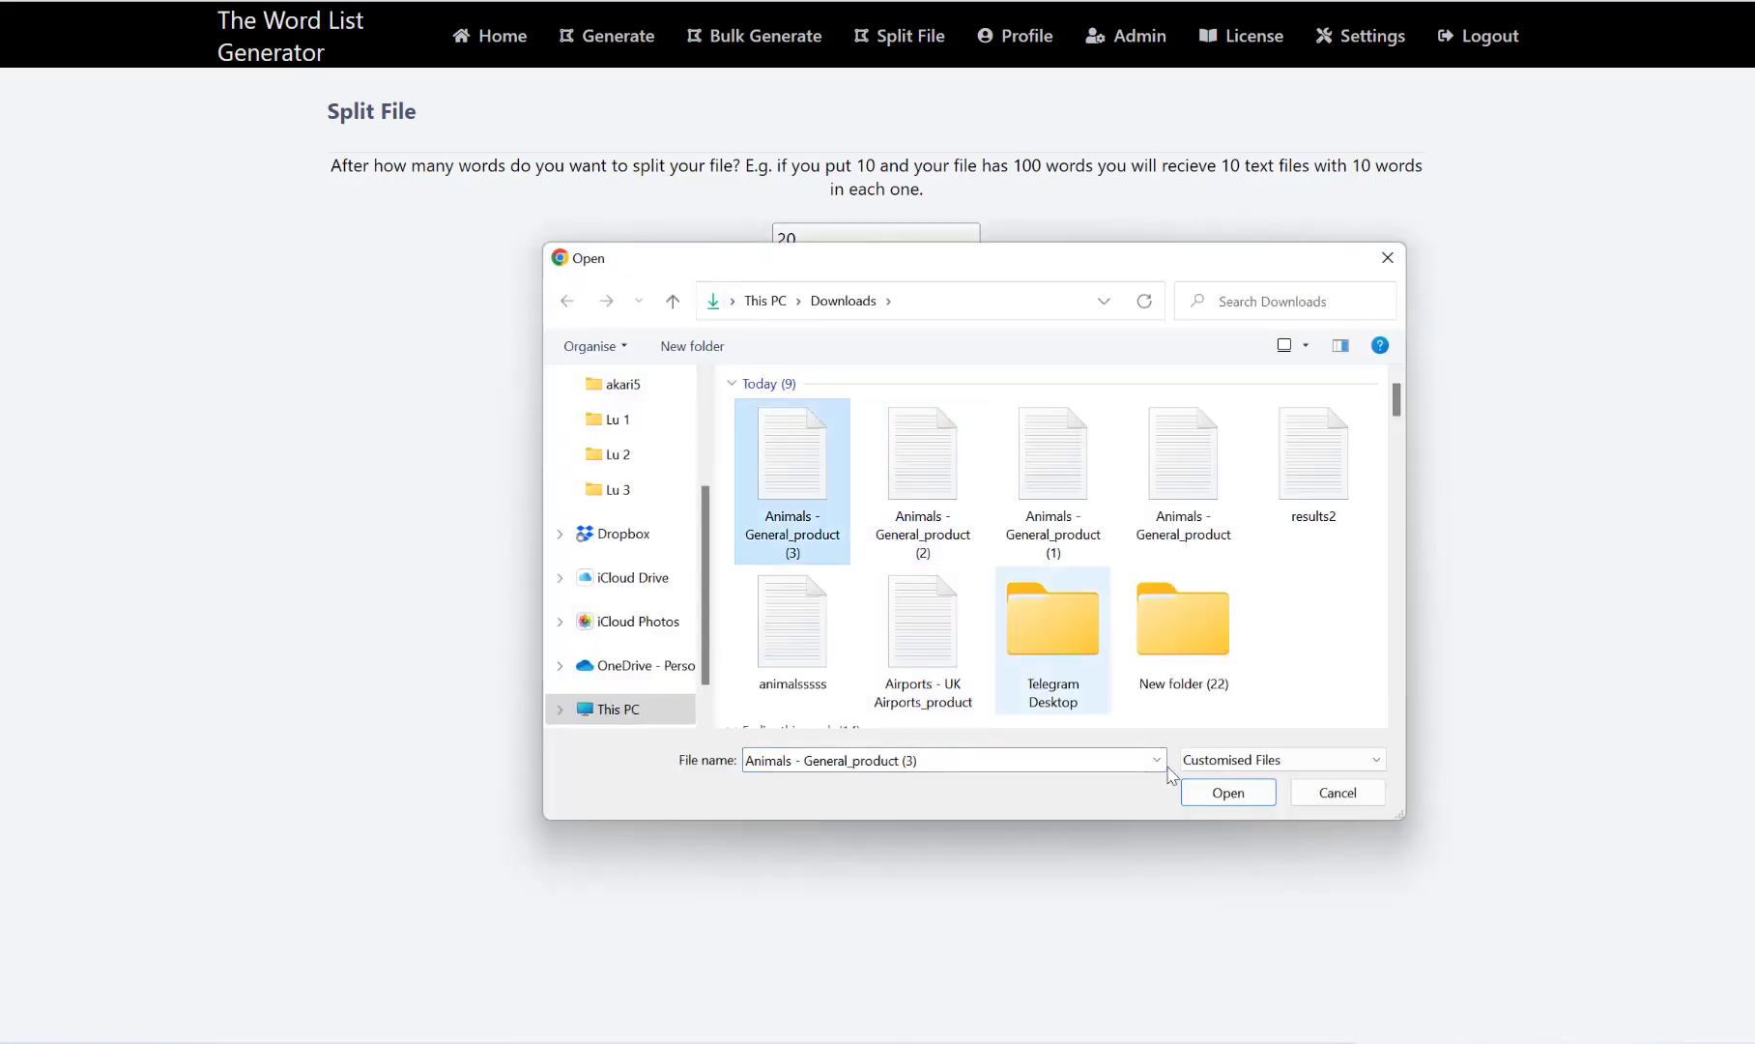
pyautogui.click(1224, 795)
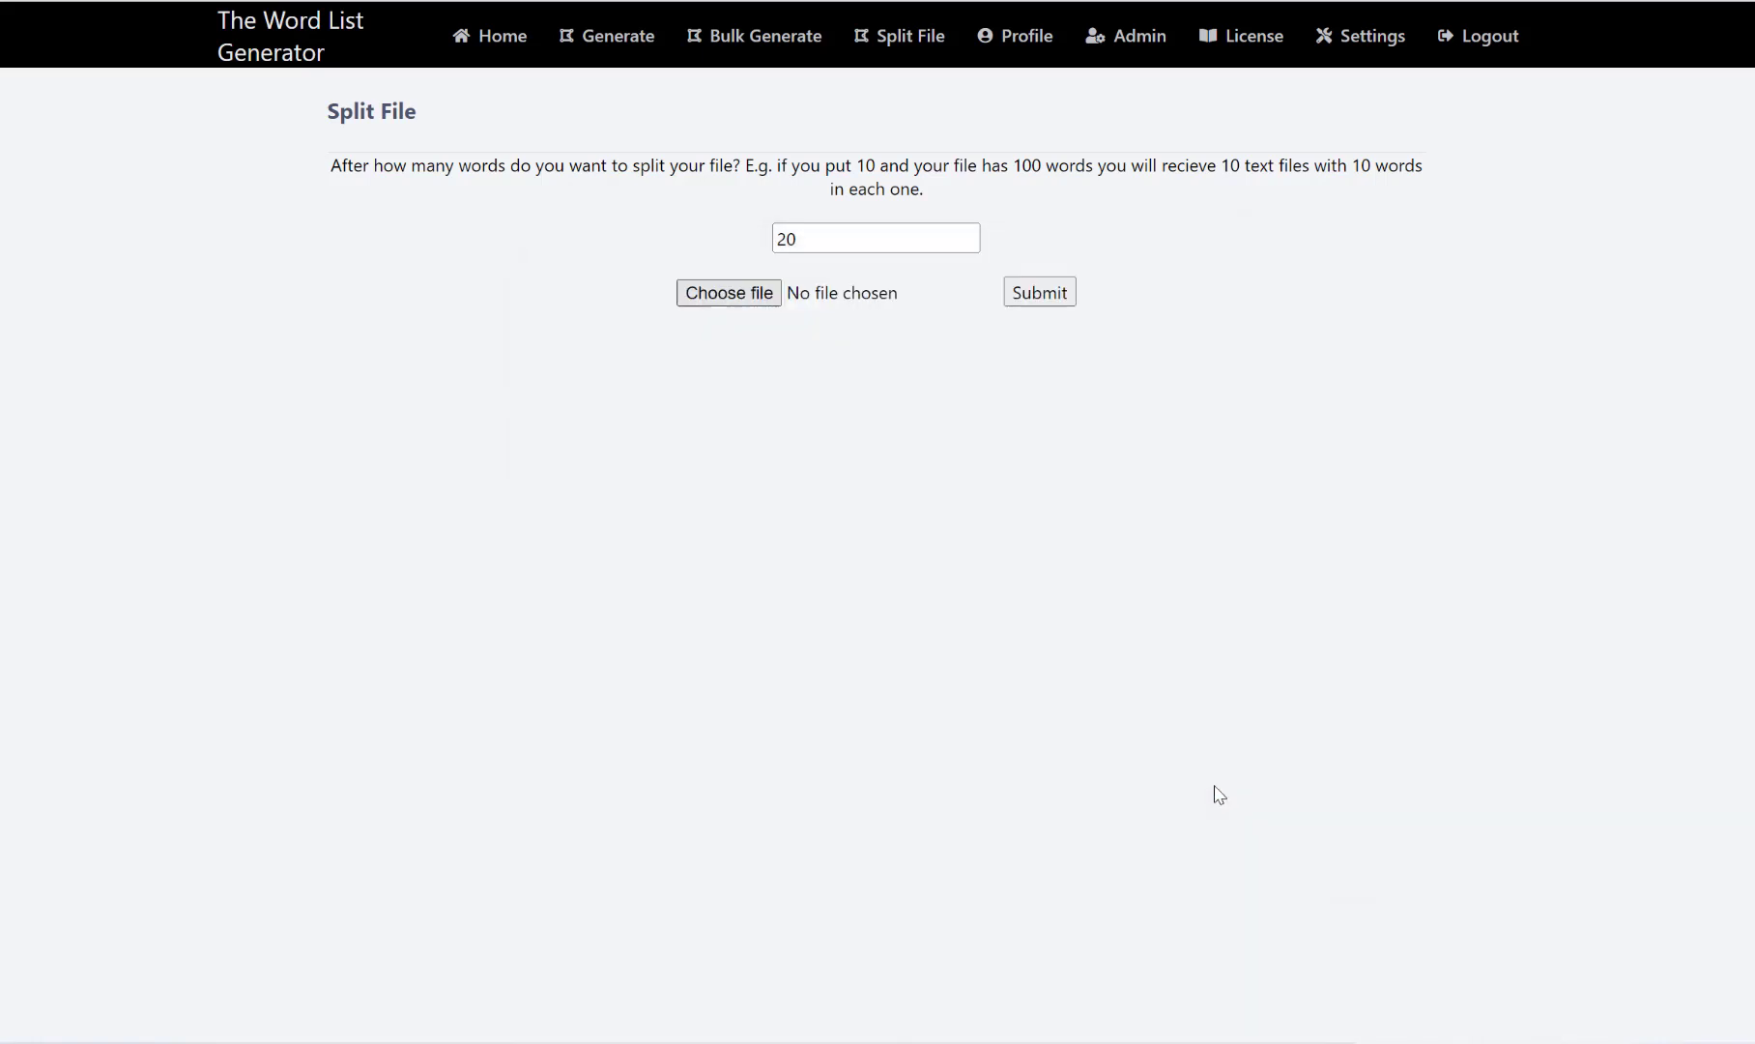
pyautogui.click(1059, 299)
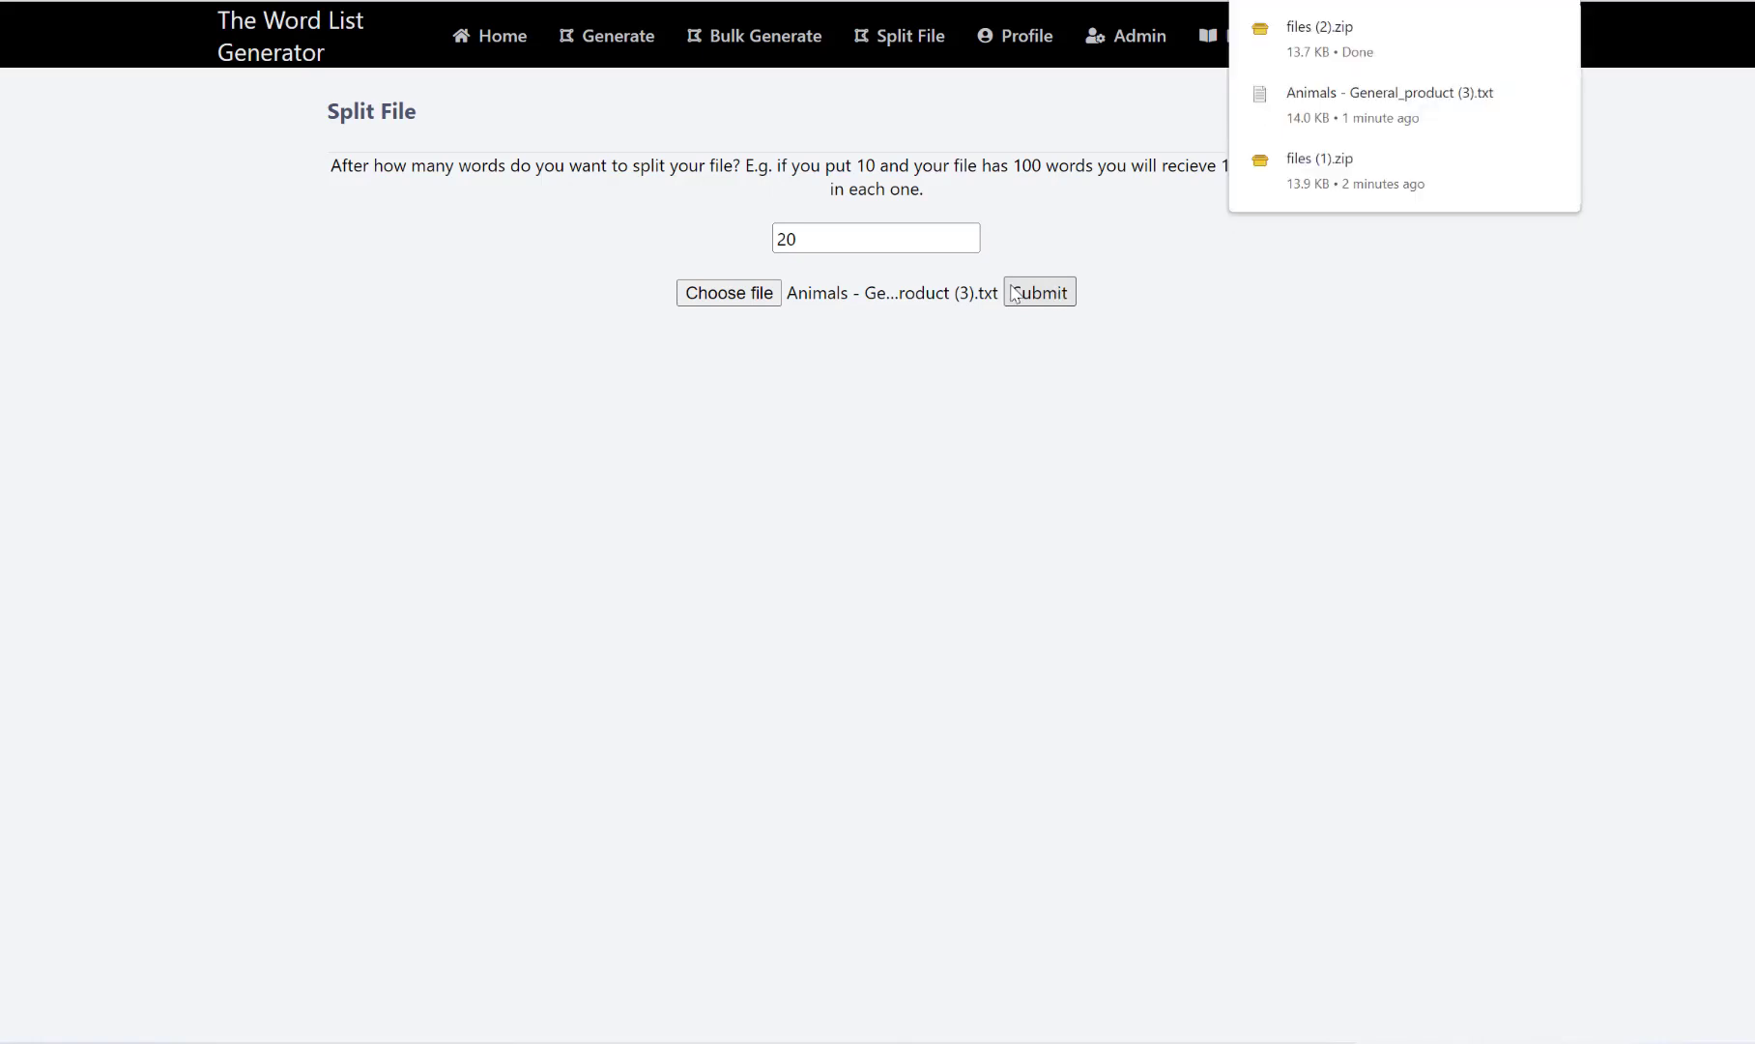
# Extract files (2).zip with WinRAR into its own files (2) folder
pyautogui.click(1514, 27)
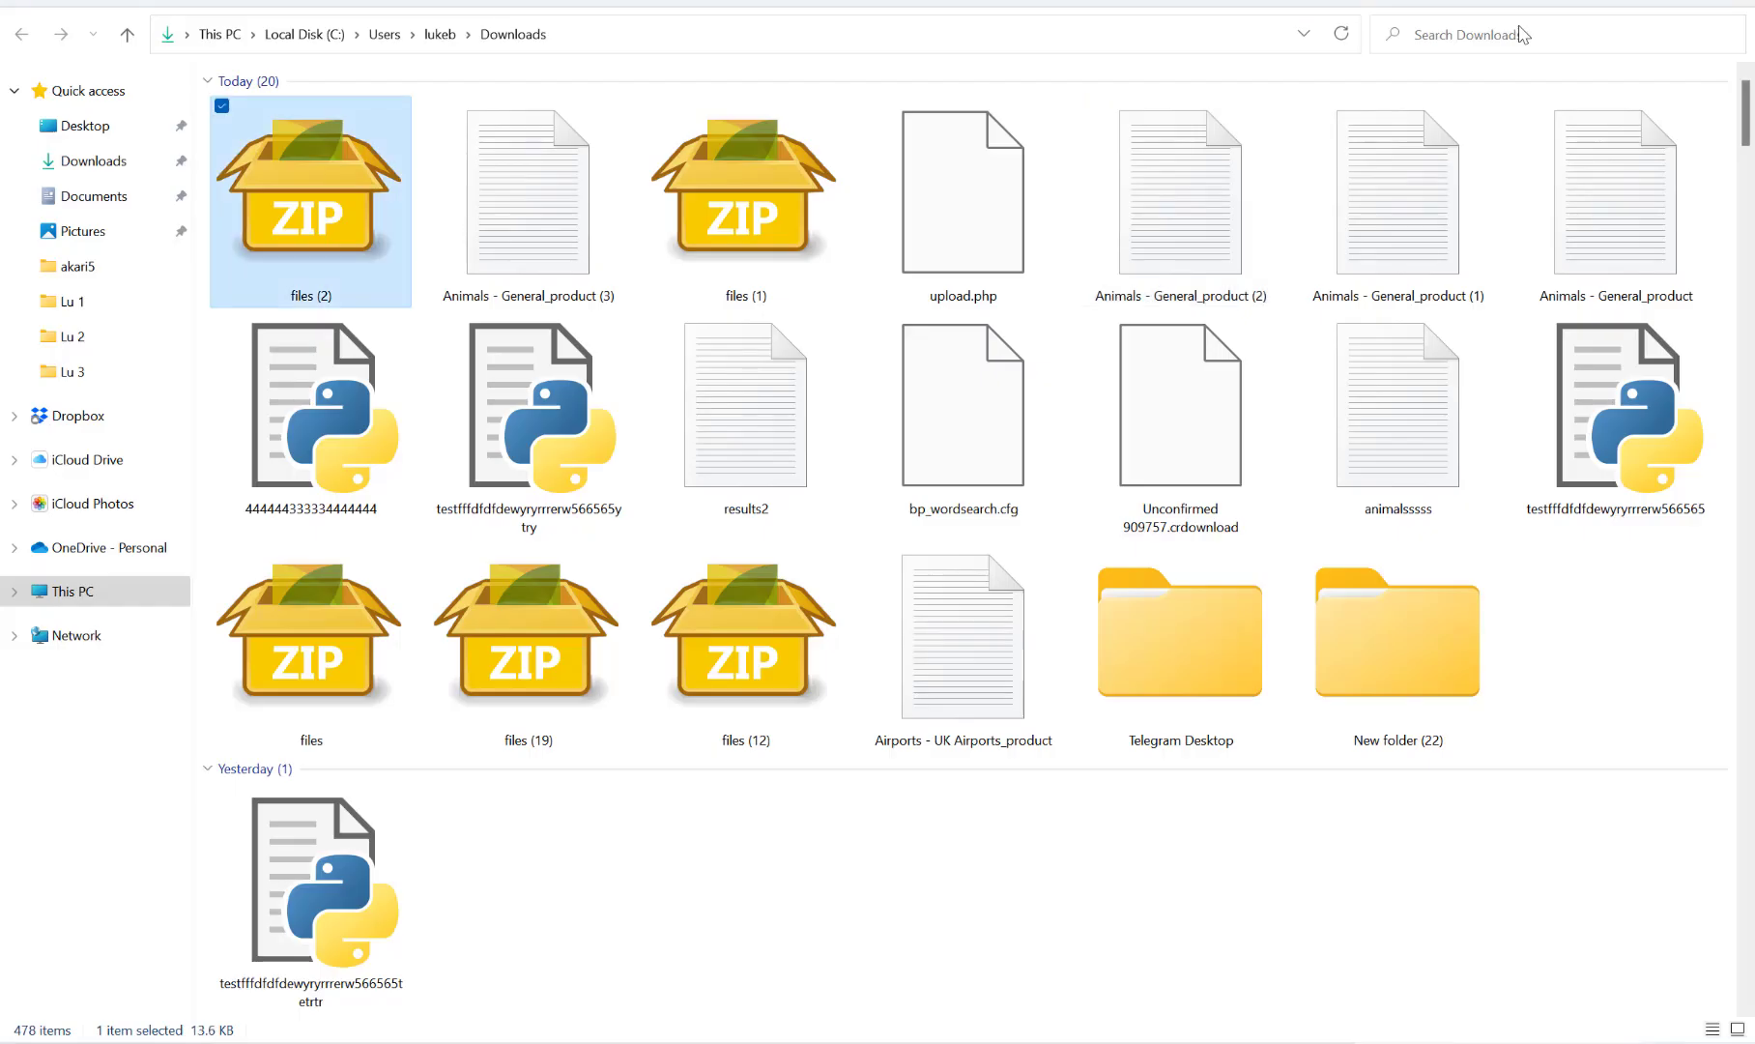
pyautogui.rightClick(308, 208)
pyautogui.moveTo(385, 563)
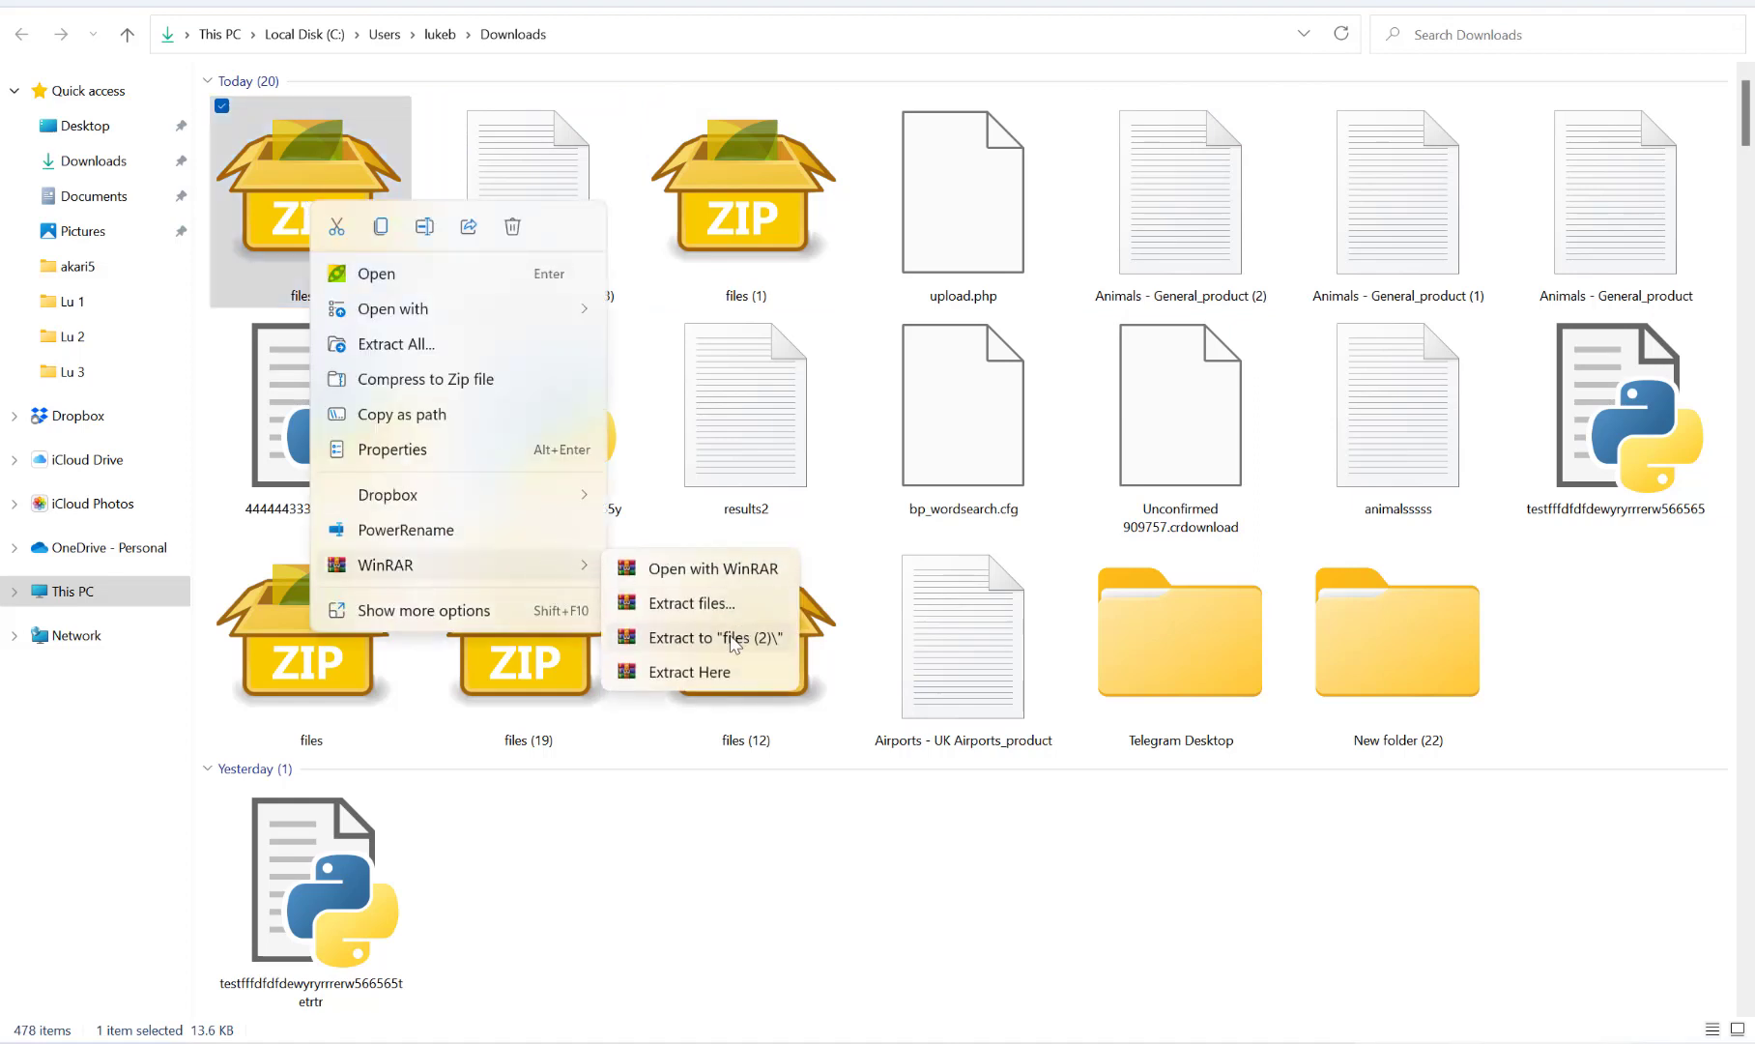
pyautogui.click(727, 637)
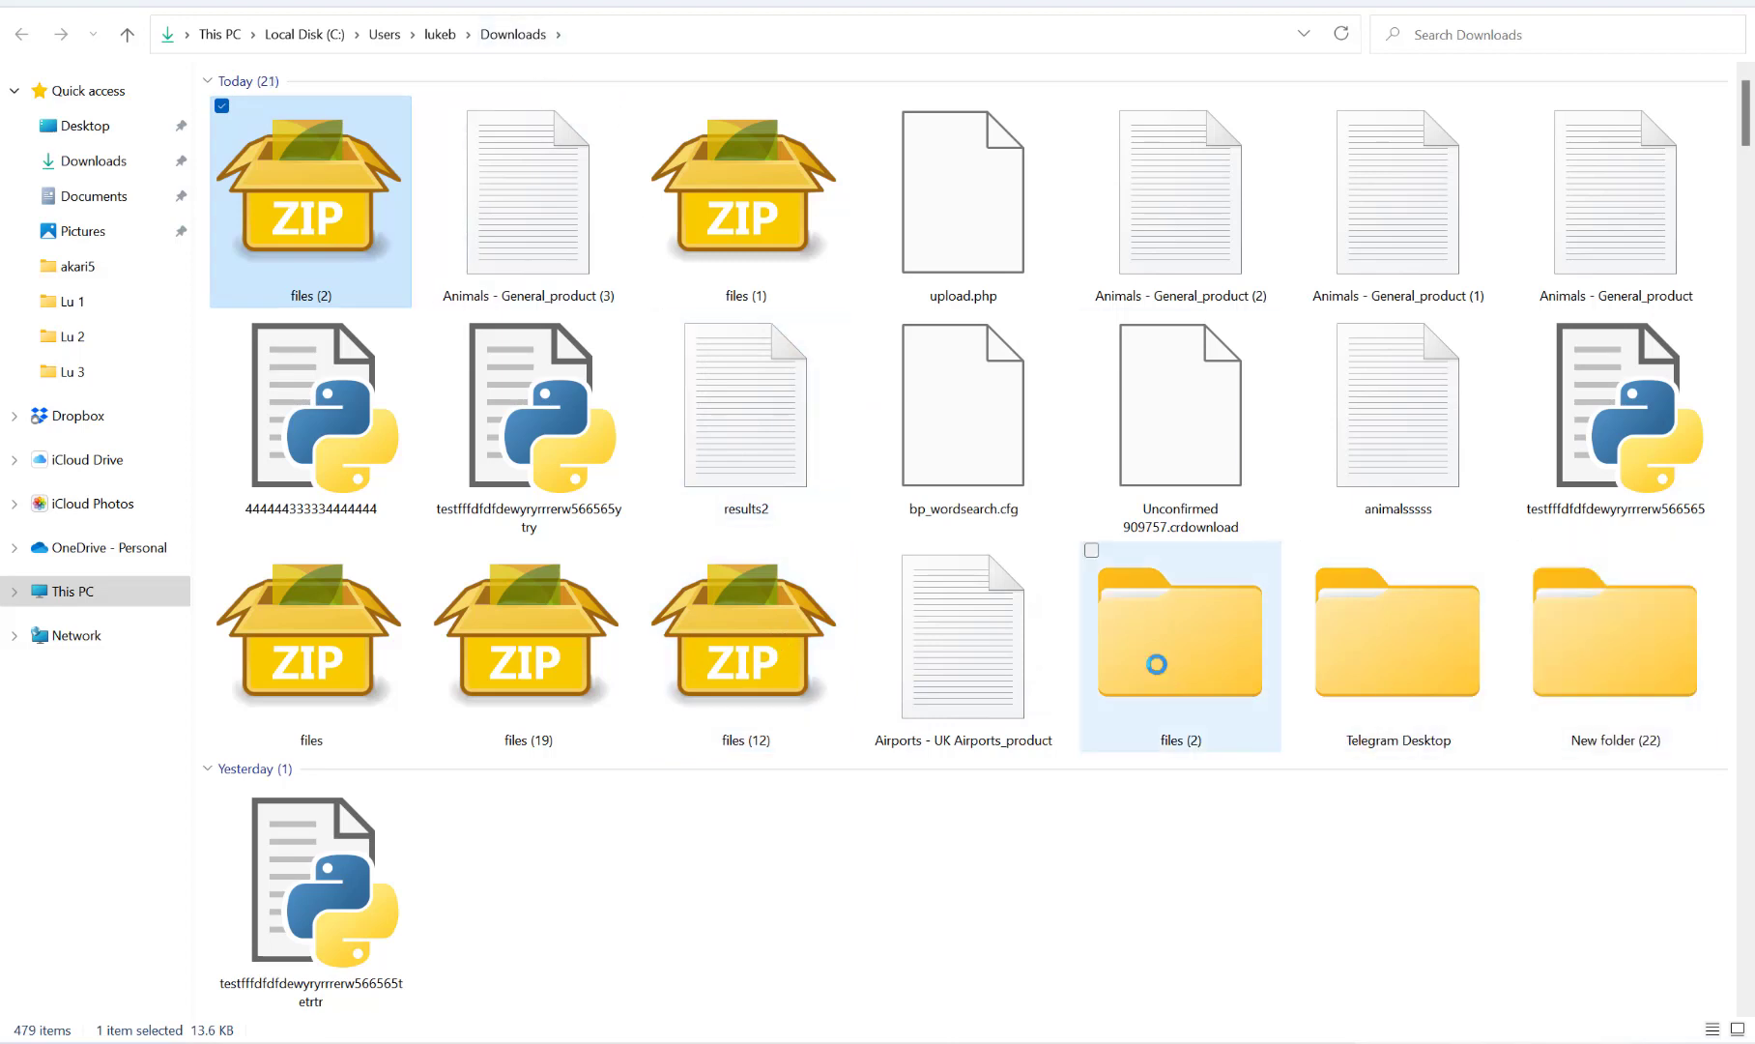
# Open the extracted files (2) folder and view file33's twenty animal names
pyautogui.click(1143, 663)
pyautogui.doubleClick(1144, 663)
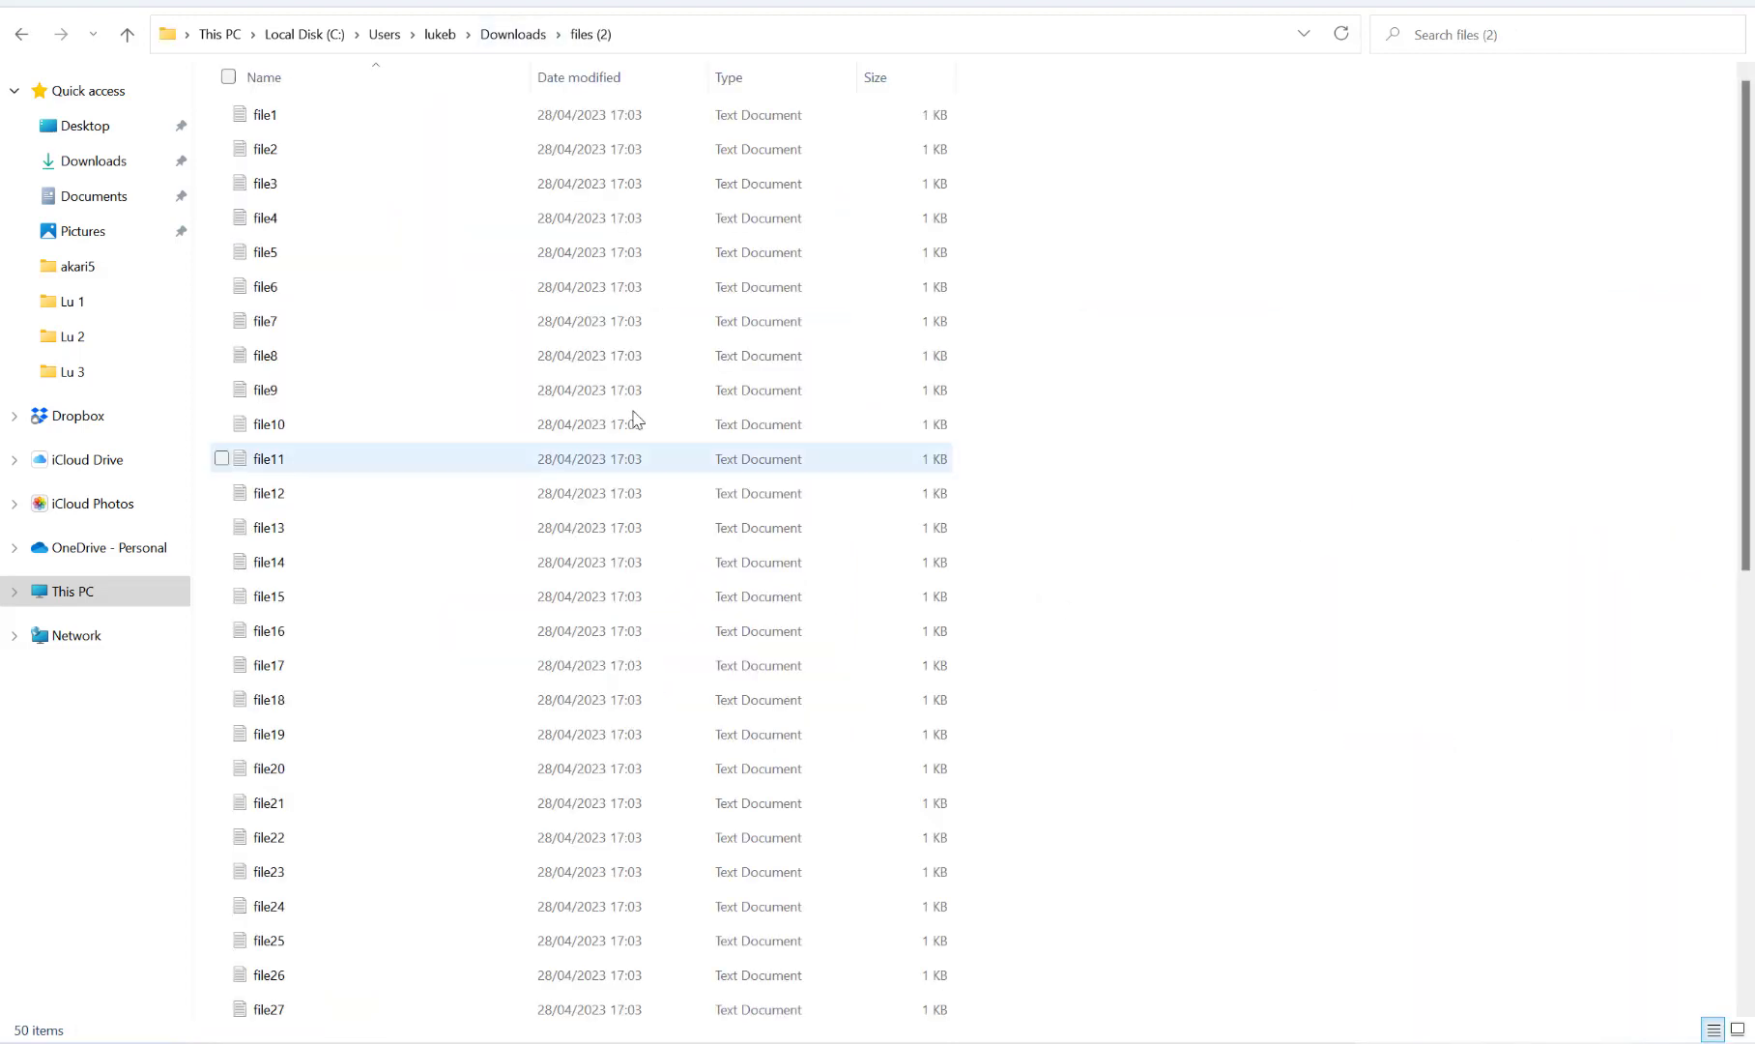
pyautogui.scroll(-8, 459, 351)
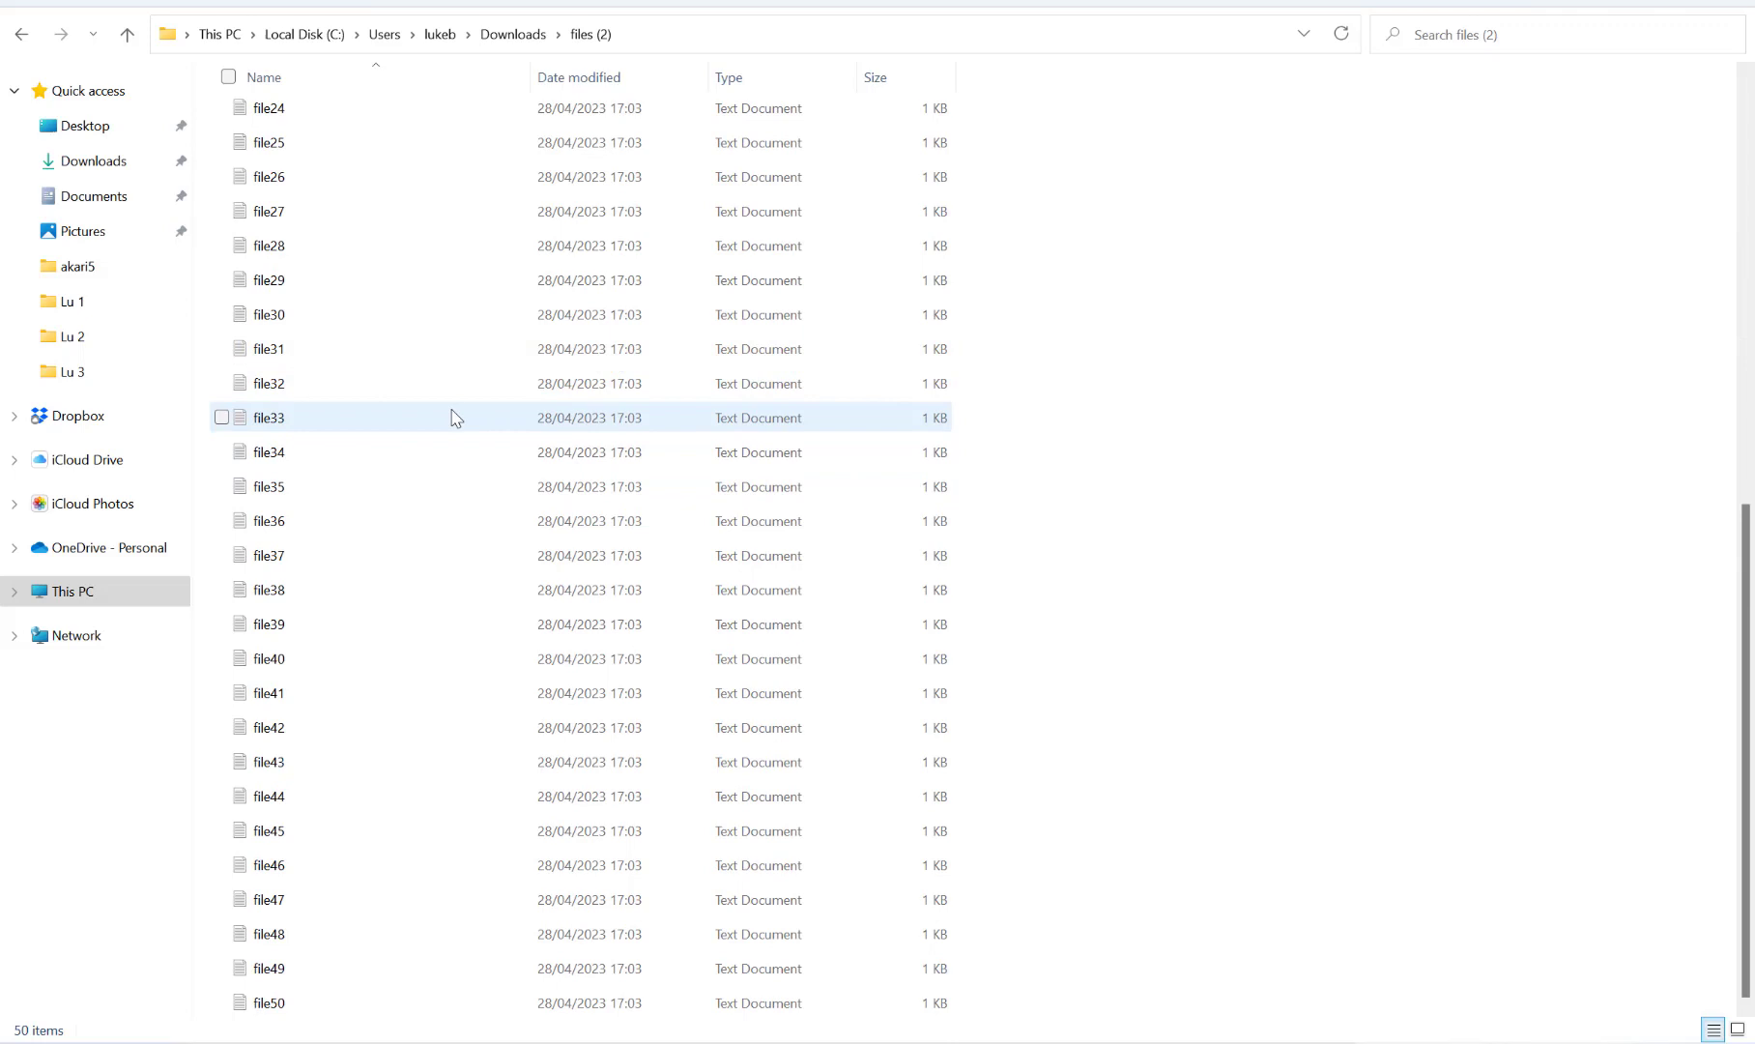
pyautogui.scroll(3, 452, 418)
pyautogui.scroll(-3, 453, 418)
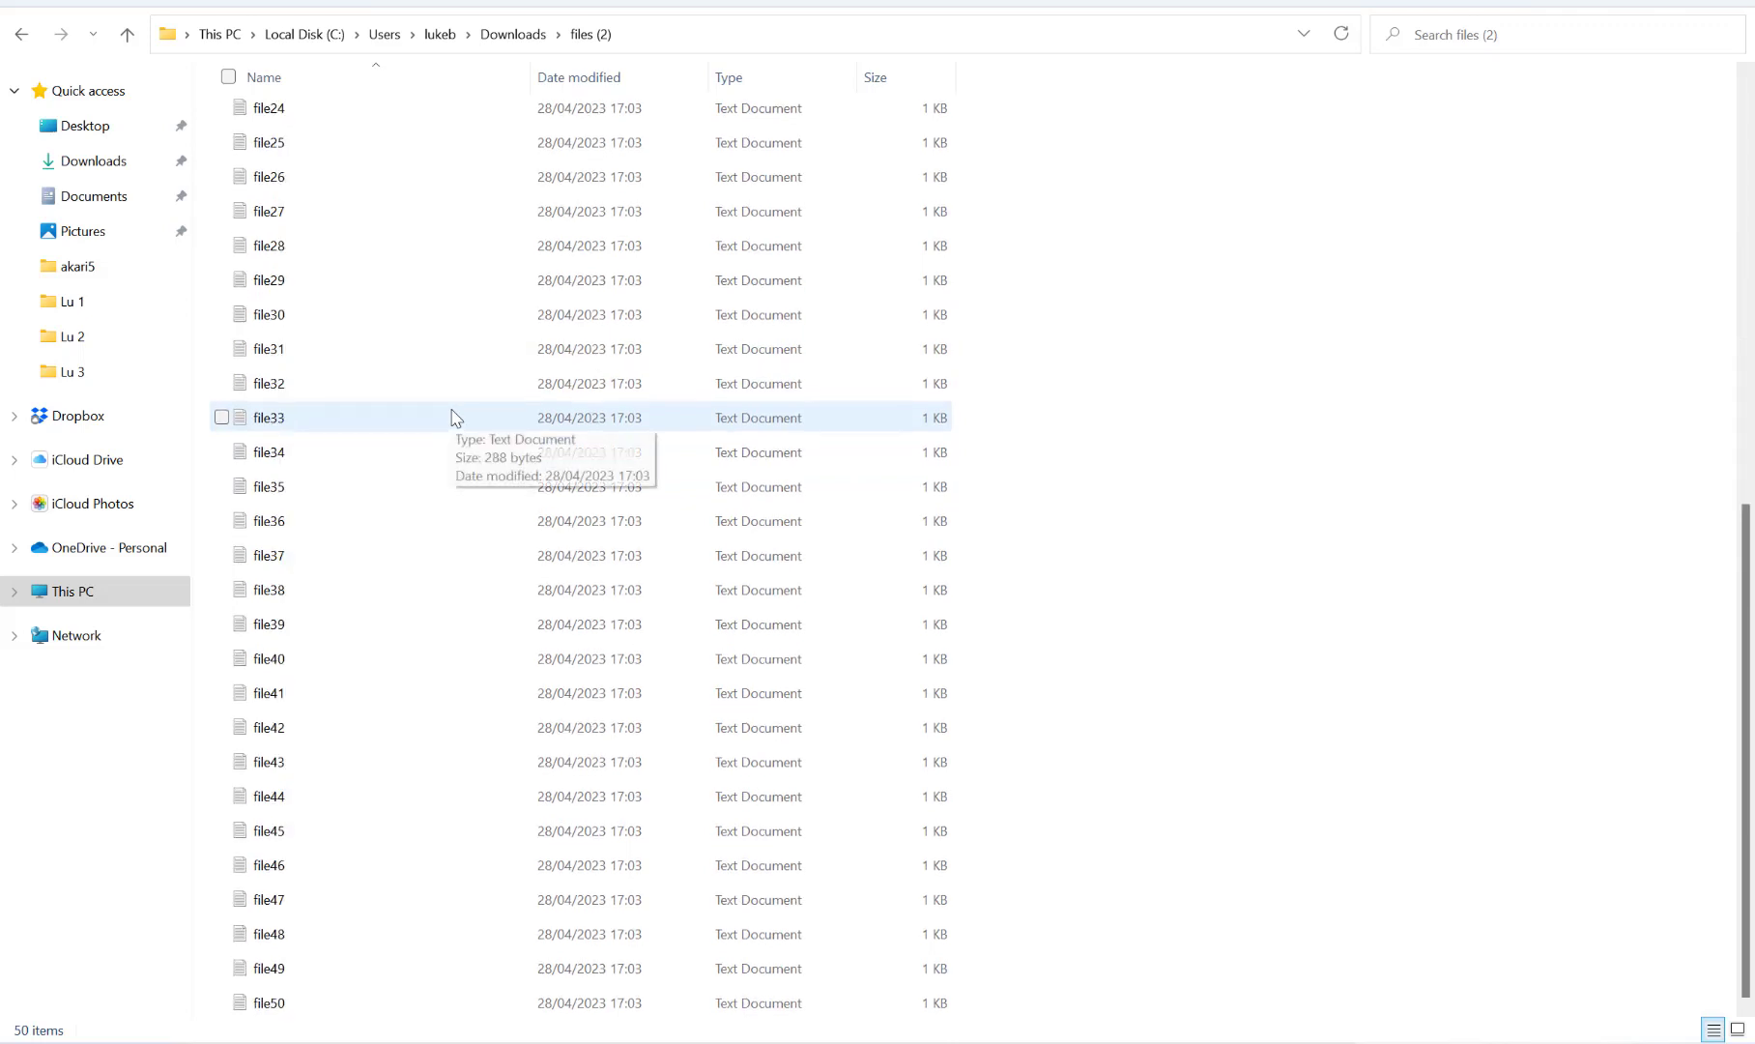
pyautogui.doubleClick(385, 420)
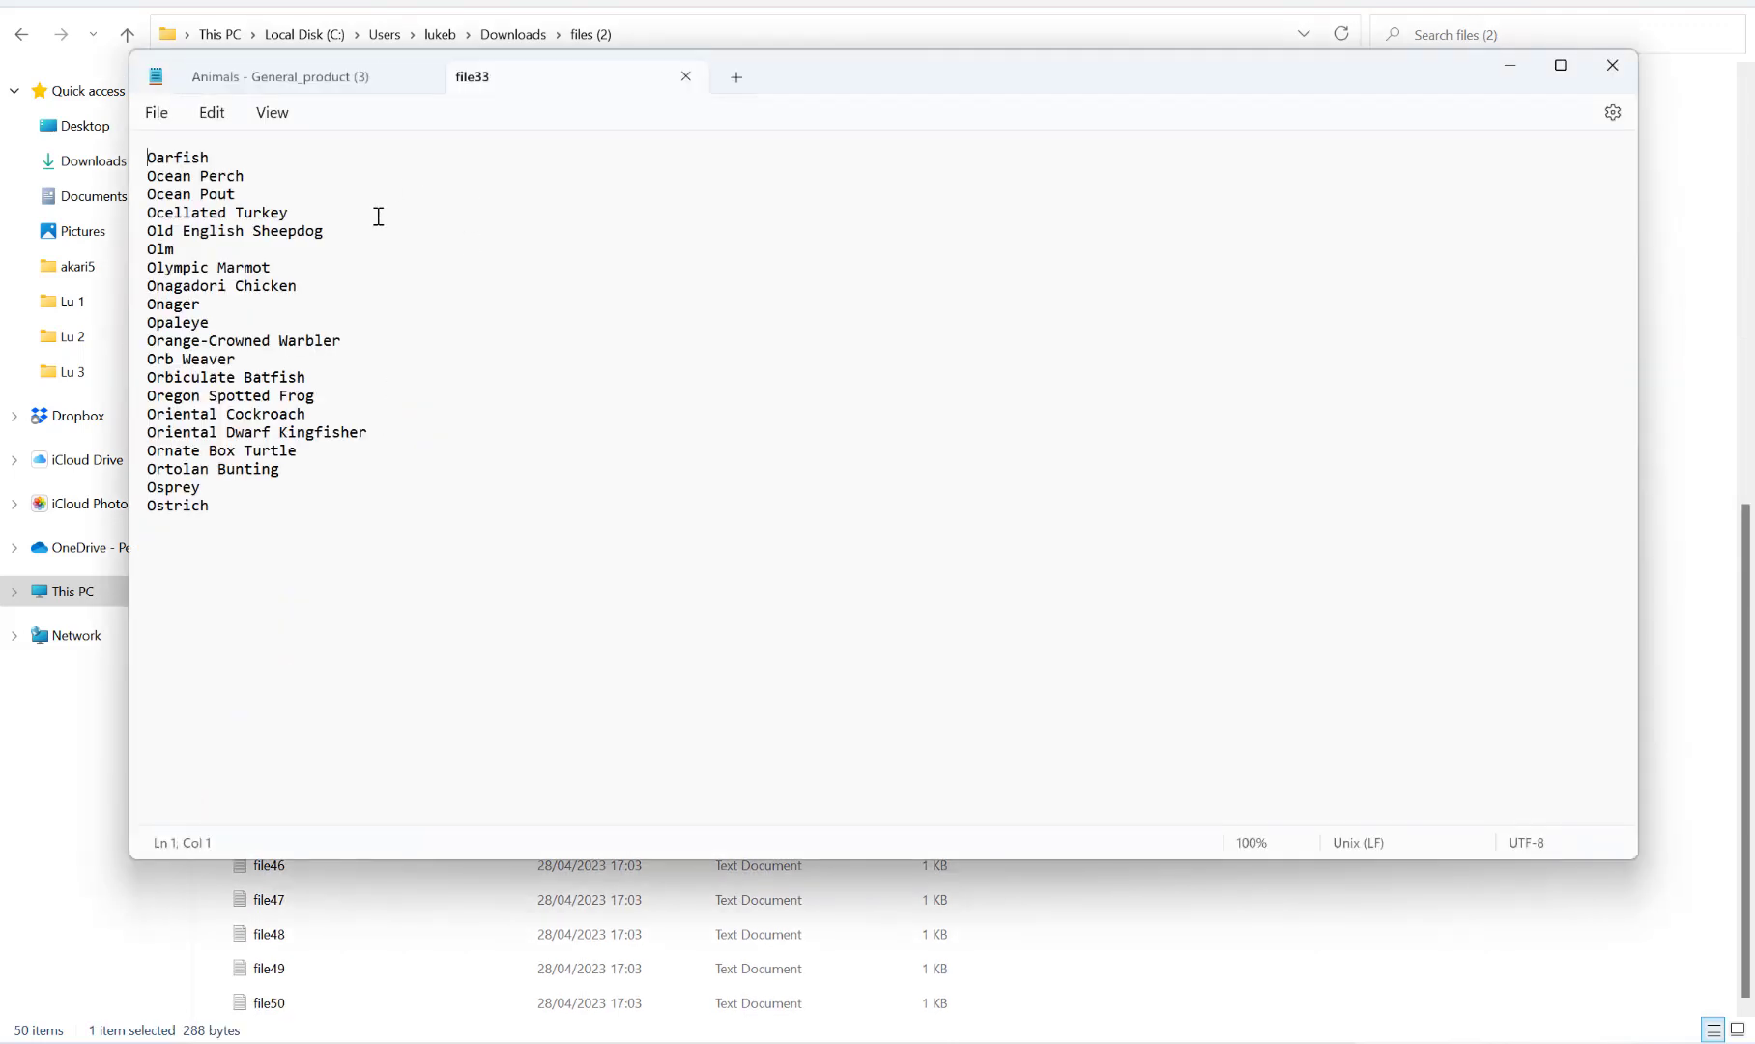